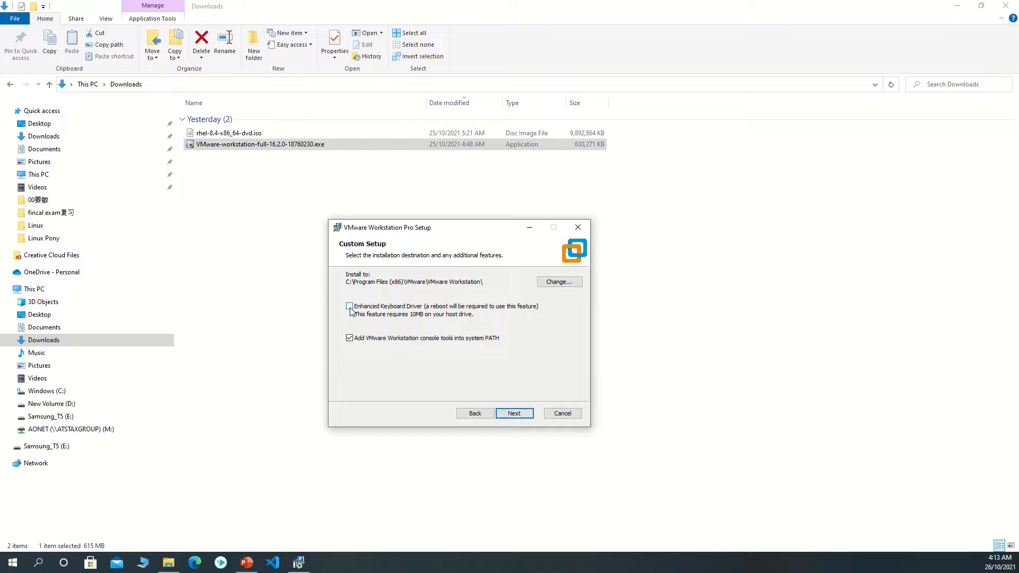
Step: Install VMware Workstation Pro with the Enhanced Keyboard Driver, default user experience settings and both shortcuts, and restart the system to finish setup
click(350, 307)
click(525, 417)
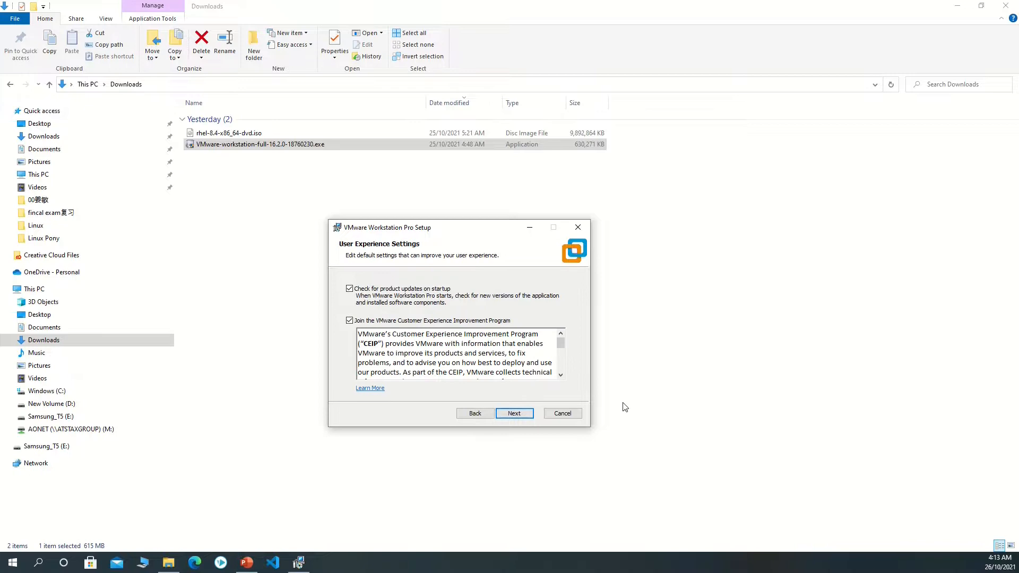
click(515, 414)
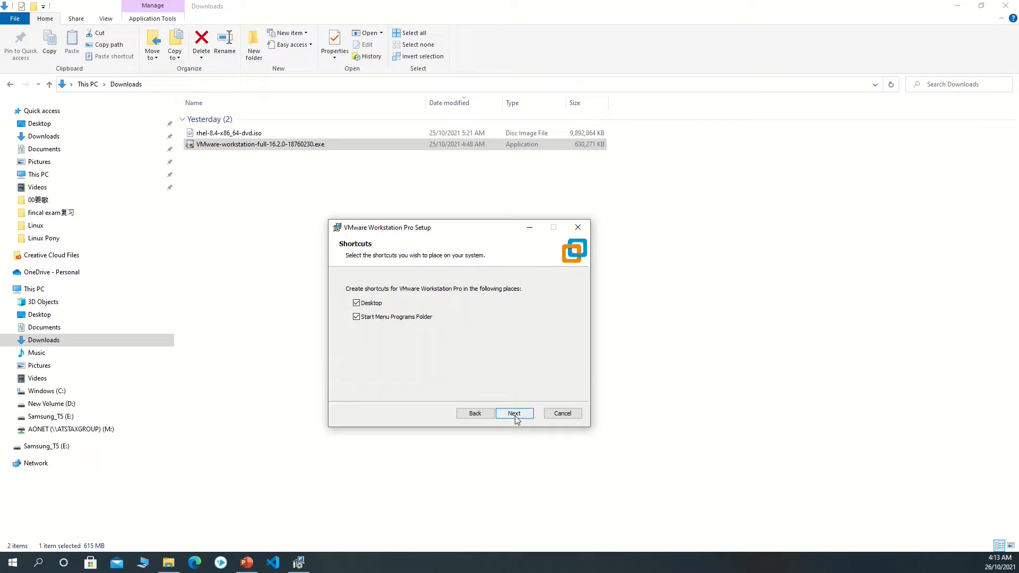
click(515, 416)
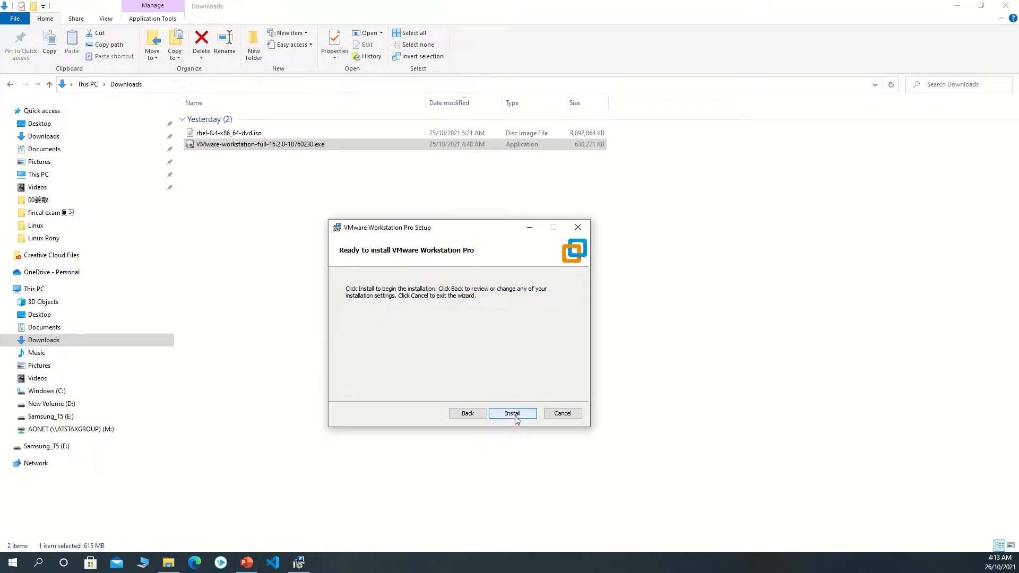
click(512, 414)
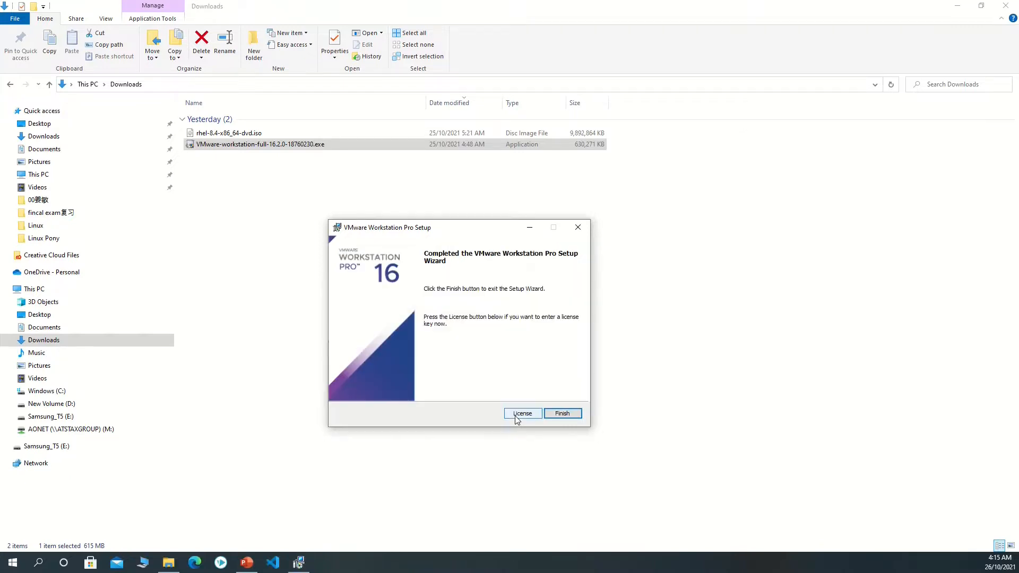
click(565, 414)
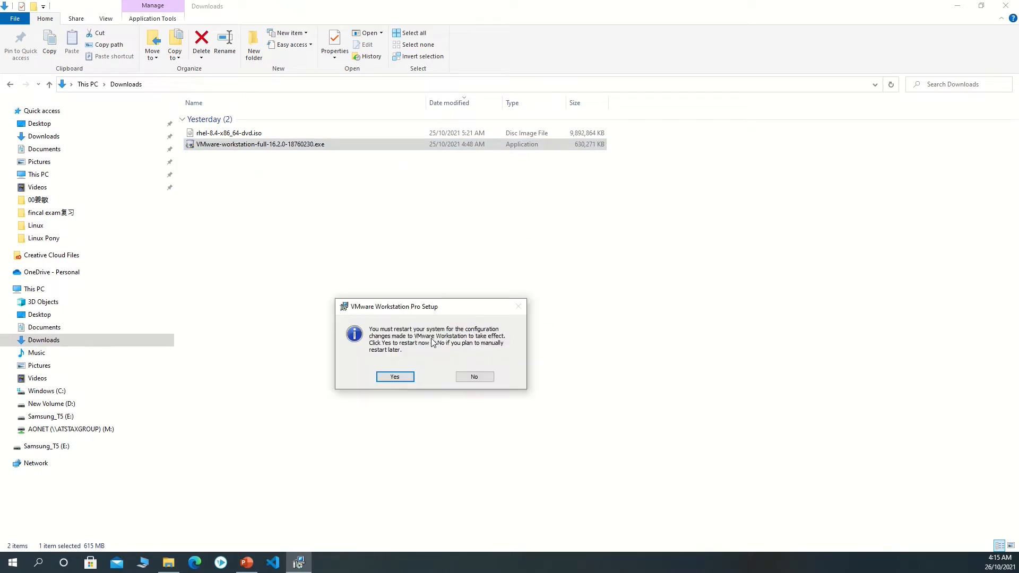
click(395, 377)
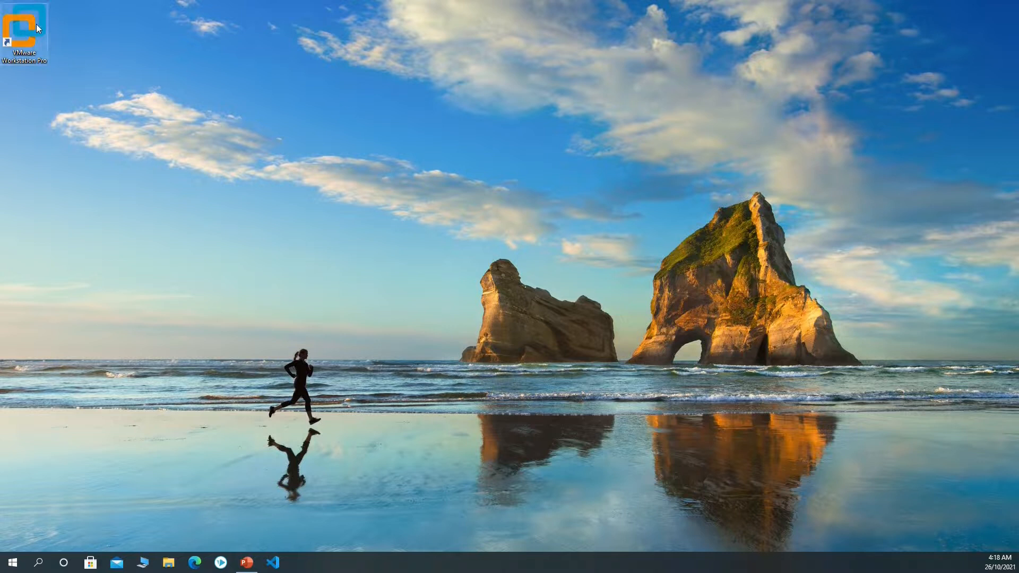
Step: Launch VMware Workstation Pro and activate the 30-day trial of VMware Workstation 16
double_click(20, 55)
click(433, 301)
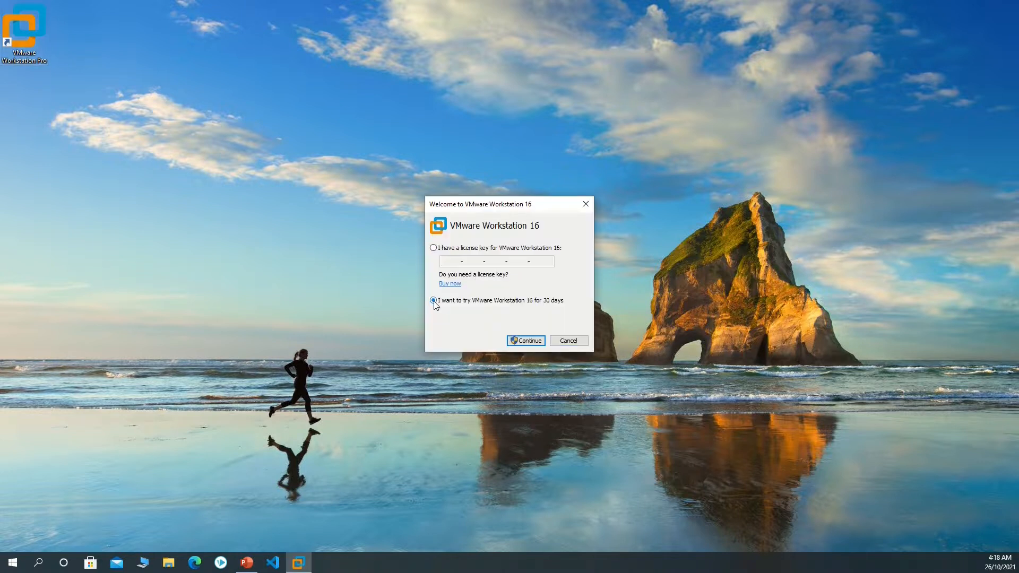
click(527, 343)
click(444, 351)
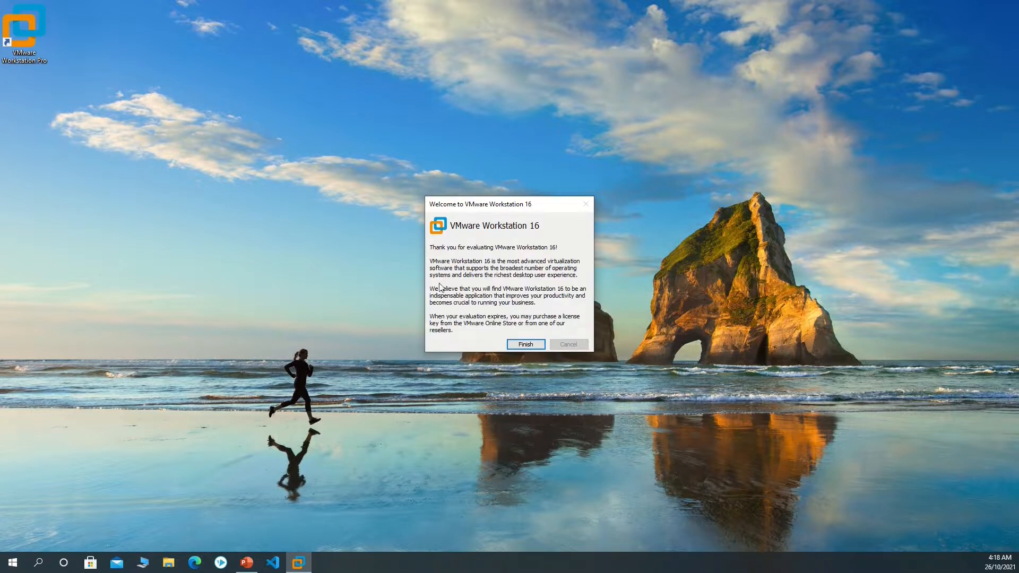
click(521, 345)
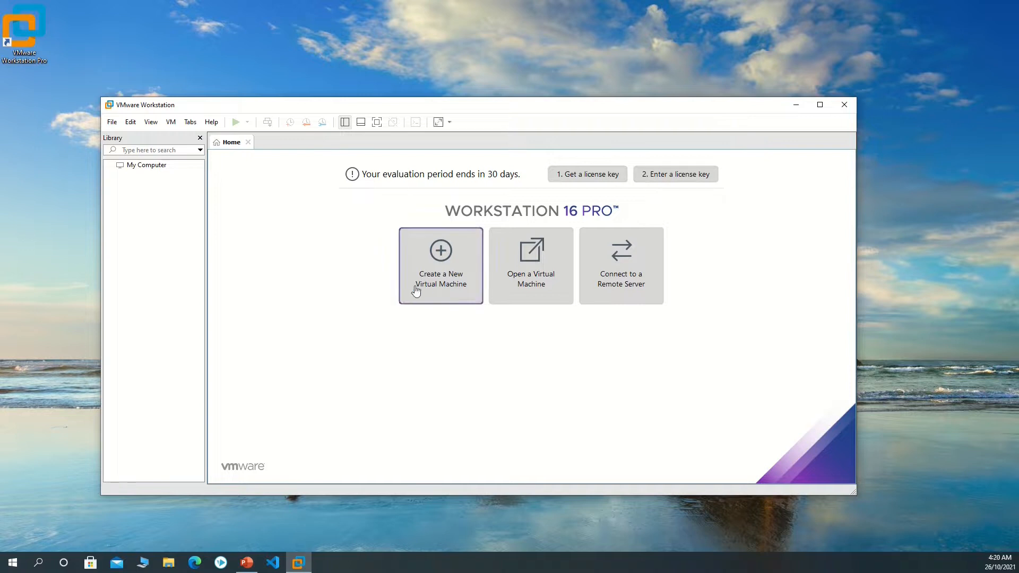
Step: Start a new virtual machine with the Custom (advanced) configuration and set its hardware compatibility to Workstation 16.x
click(440, 281)
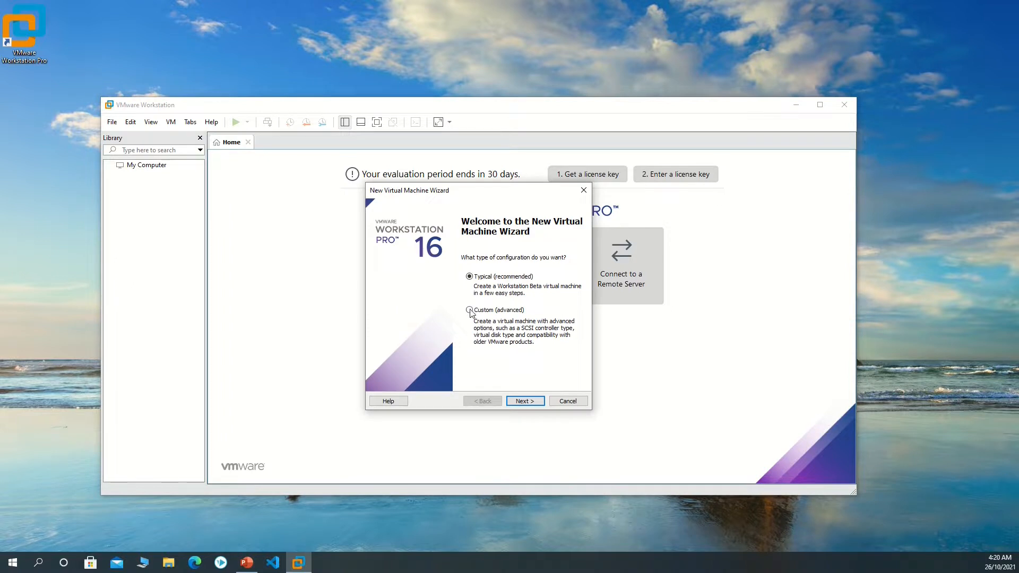
click(524, 402)
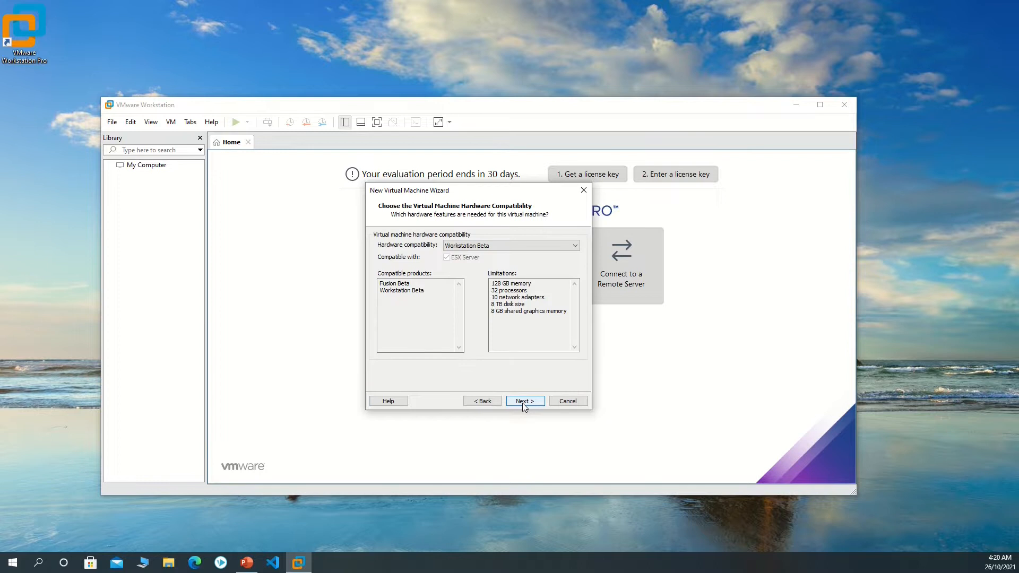
click(462, 245)
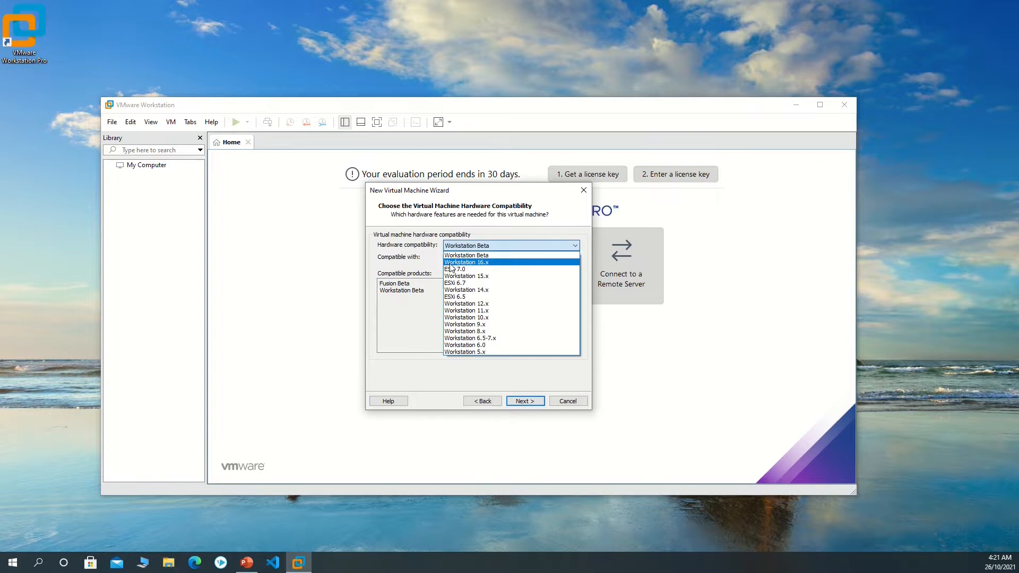
click(498, 262)
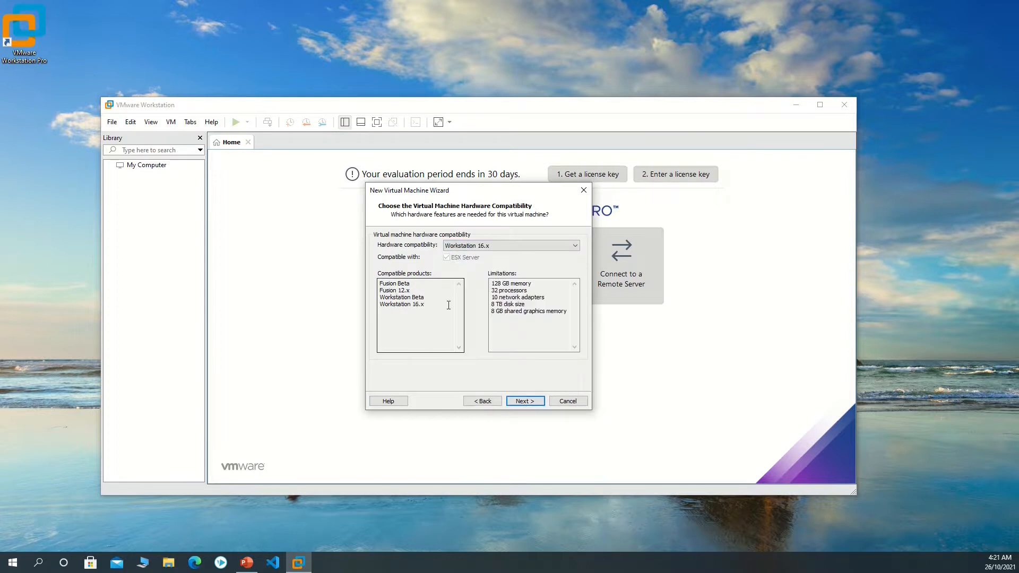
click(520, 402)
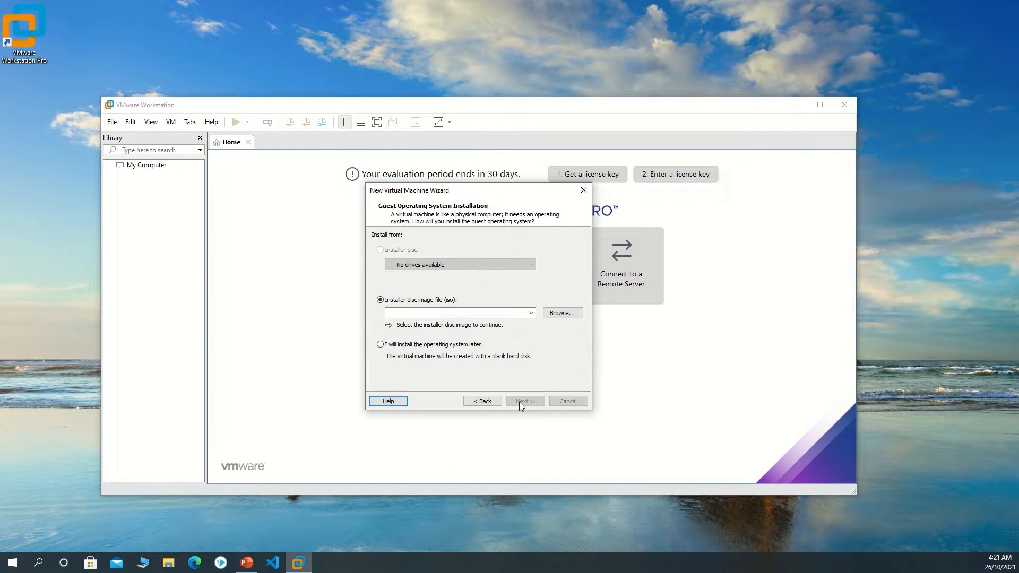
Step: Defer the operating system installation and set the guest operating system to Linux, version Red Hat Enterprise Linux 8 64-bit
click(380, 345)
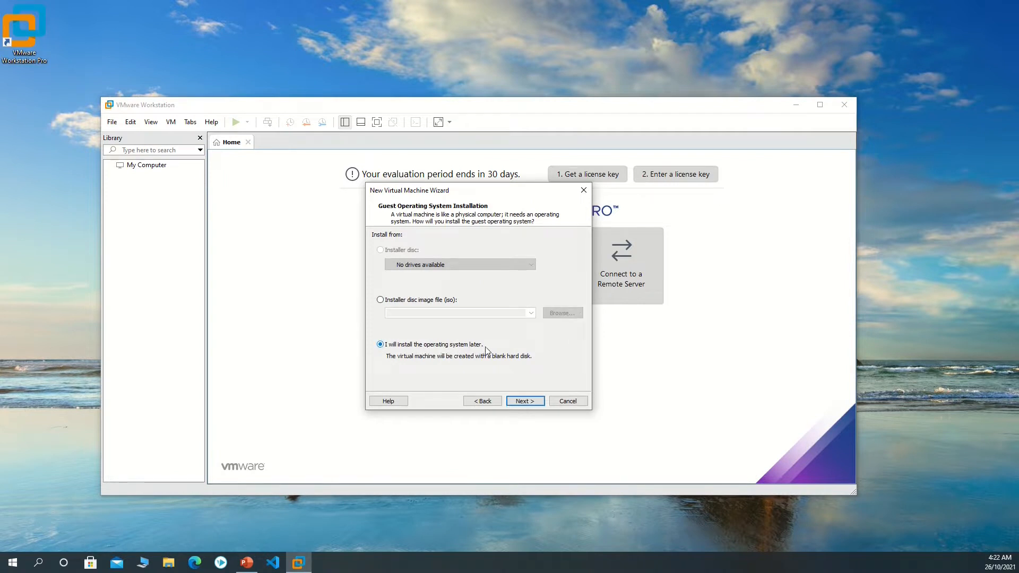
click(523, 401)
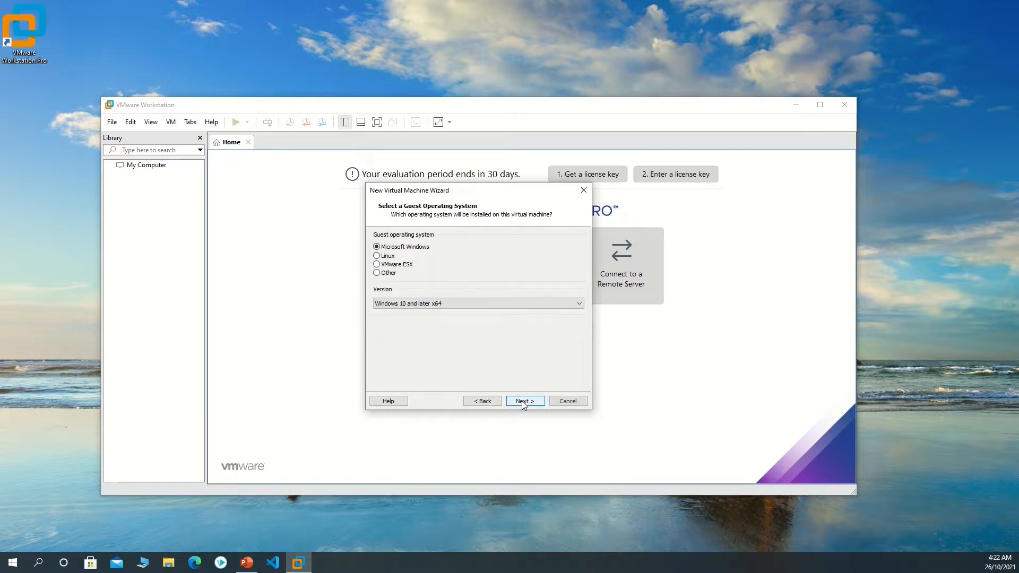
click(376, 257)
click(569, 306)
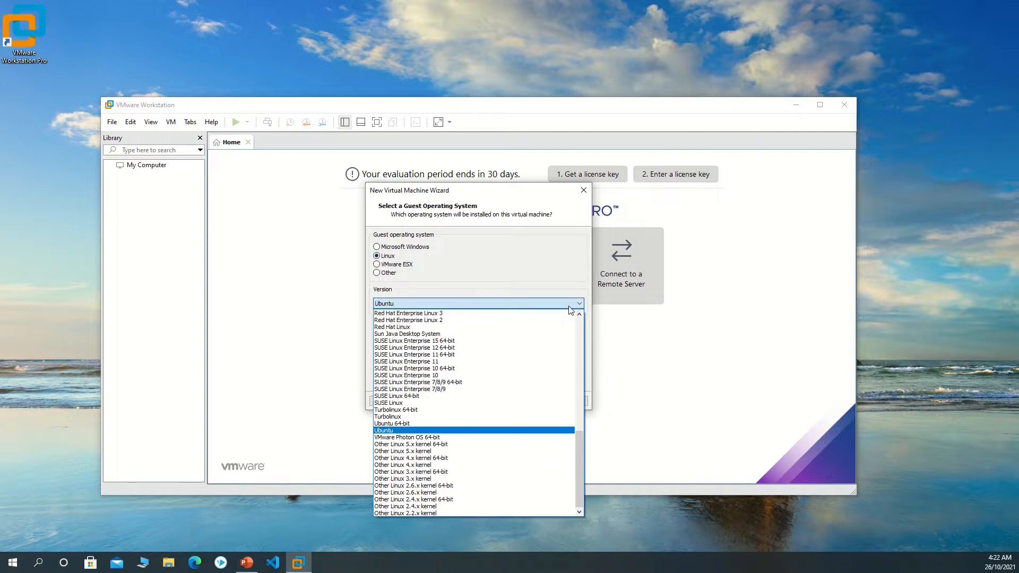
scroll(570, 313, up, 4)
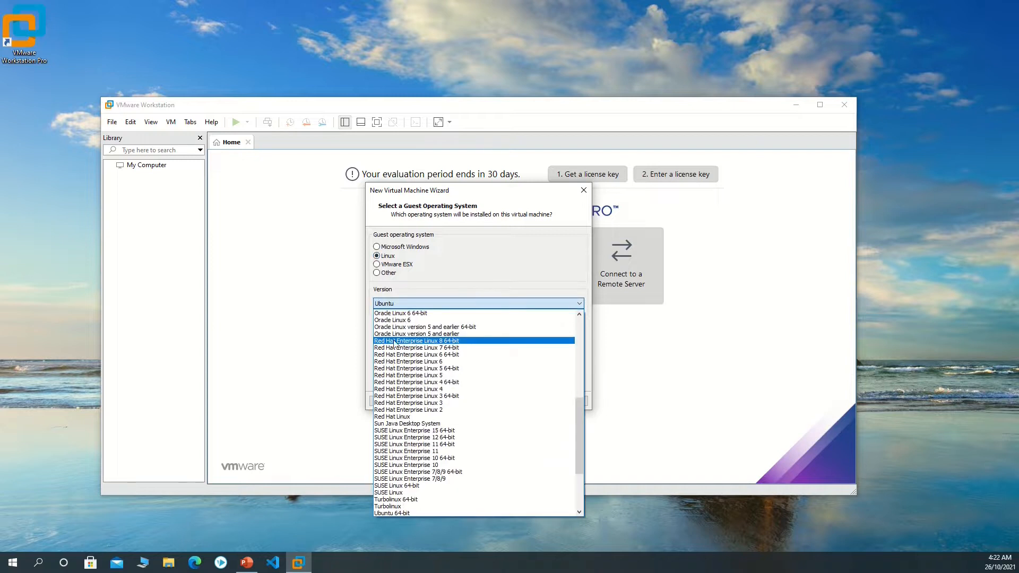
click(466, 346)
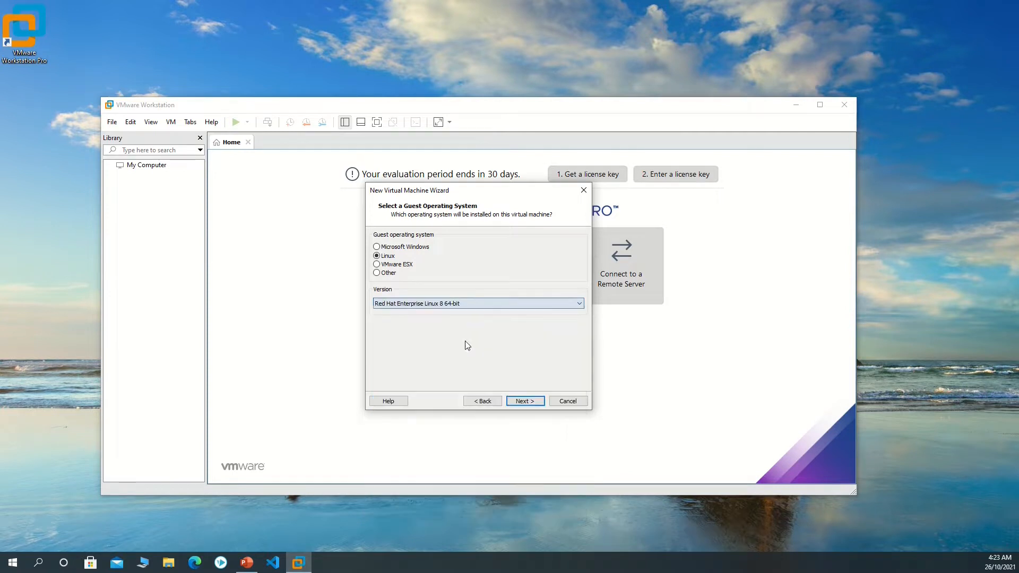
click(525, 401)
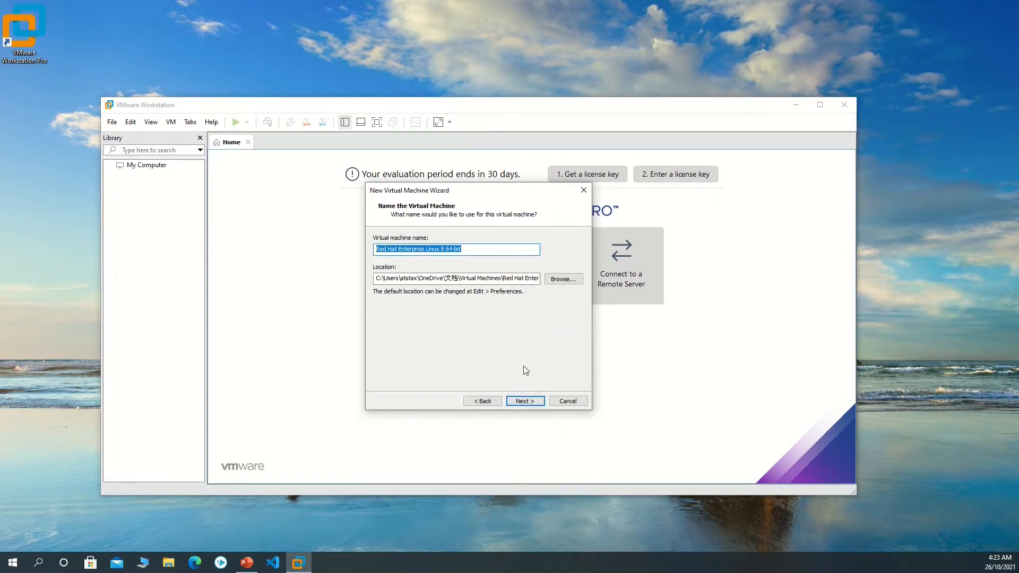
Step: Browse for a virtual machine location on the C: drive and create a folder named Virtual Machines there in File Explorer
click(564, 279)
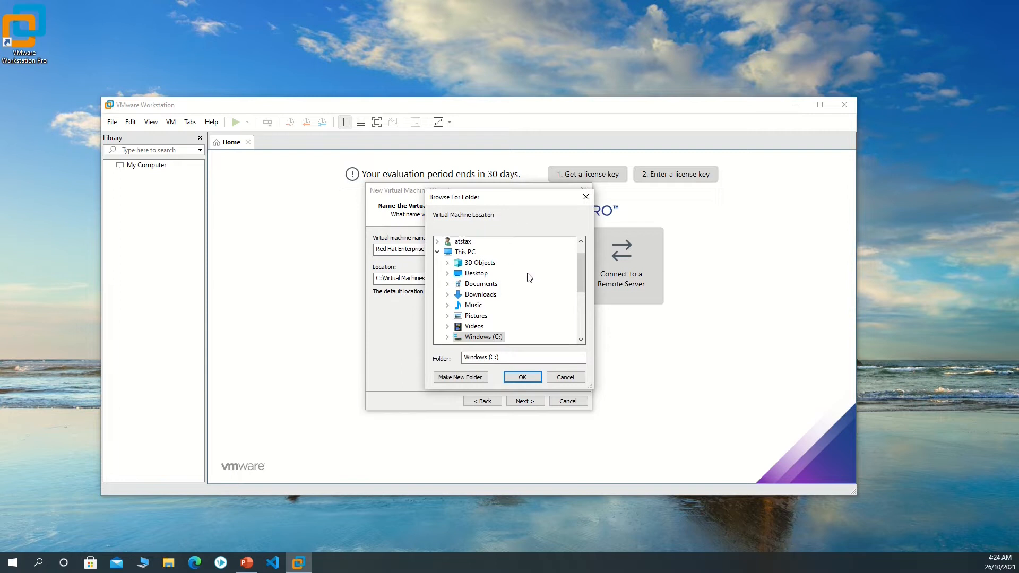
double_click(487, 338)
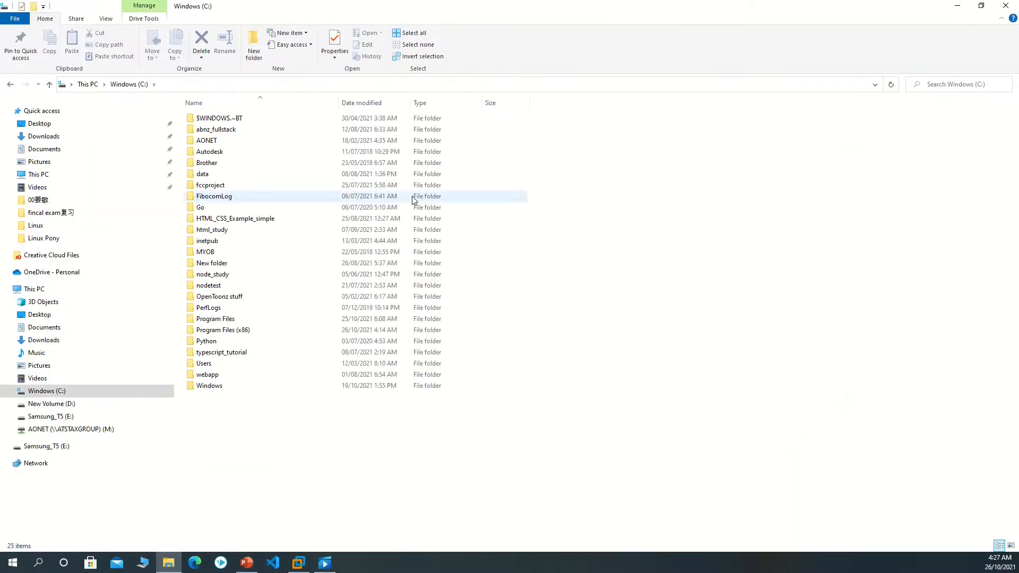
right_click(304, 471)
mouse_move(328, 448)
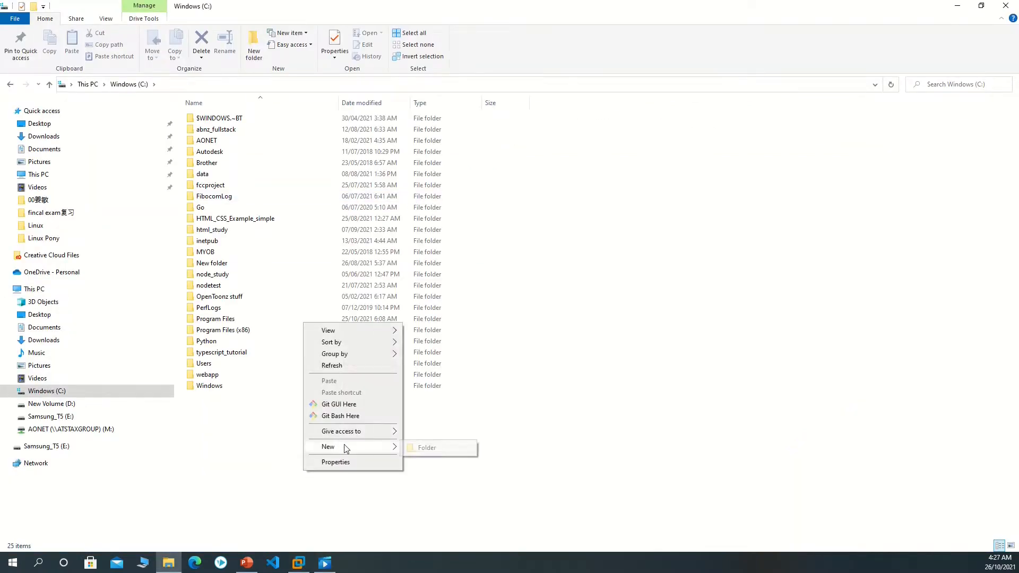
click(425, 448)
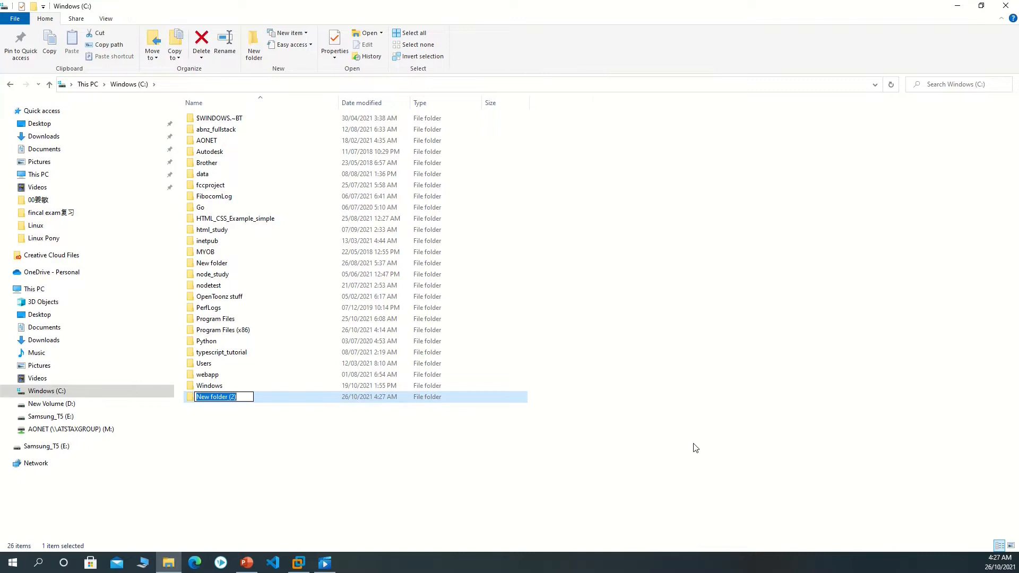
text(Virtual Machines)
click(714, 408)
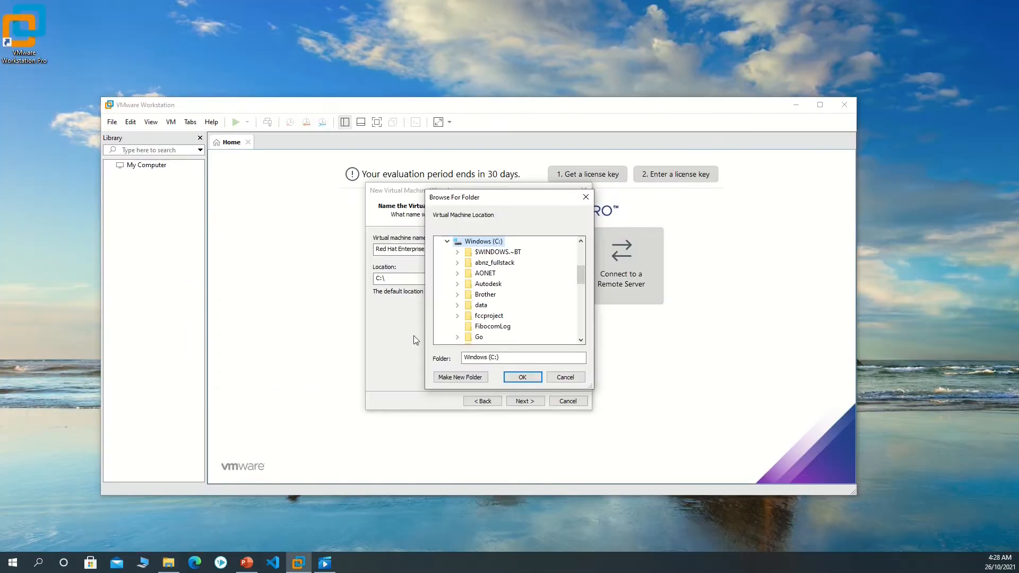
Step: Set the virtual machine's location to C:\Virtual Machines\Linux Learning, picking the Virtual Machines folder as the base
scroll(503, 298, down, 10)
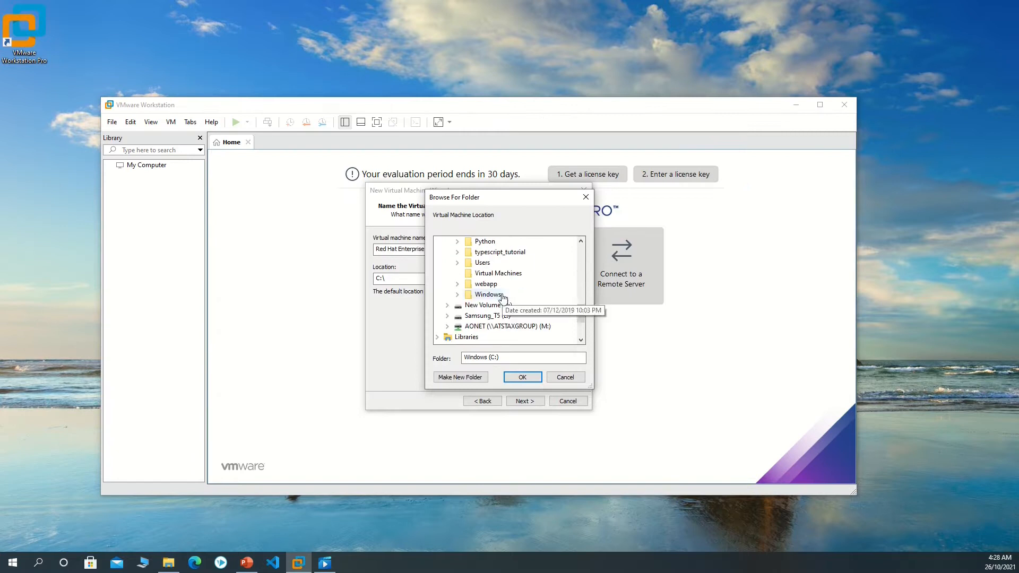
click(497, 273)
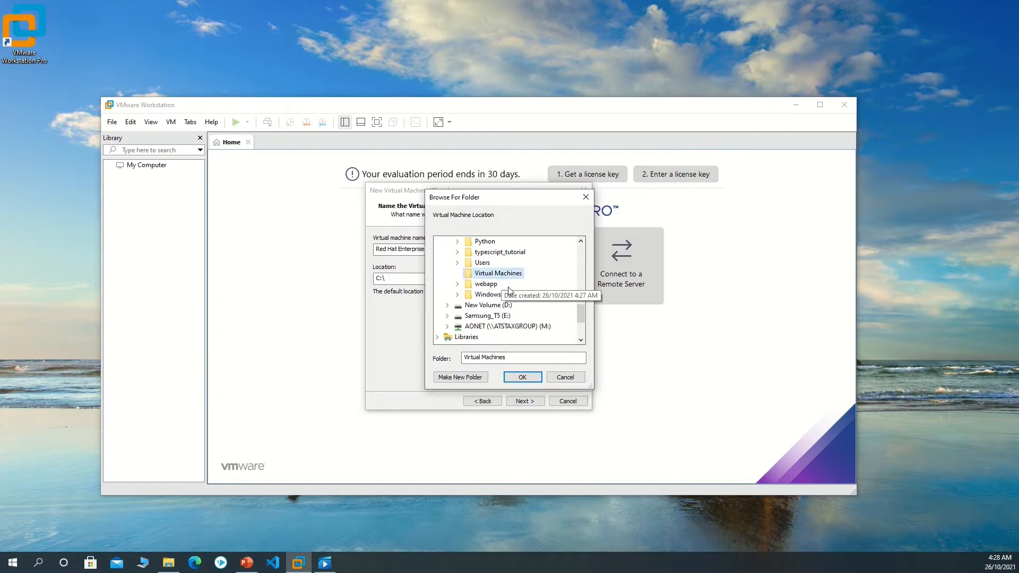
click(522, 378)
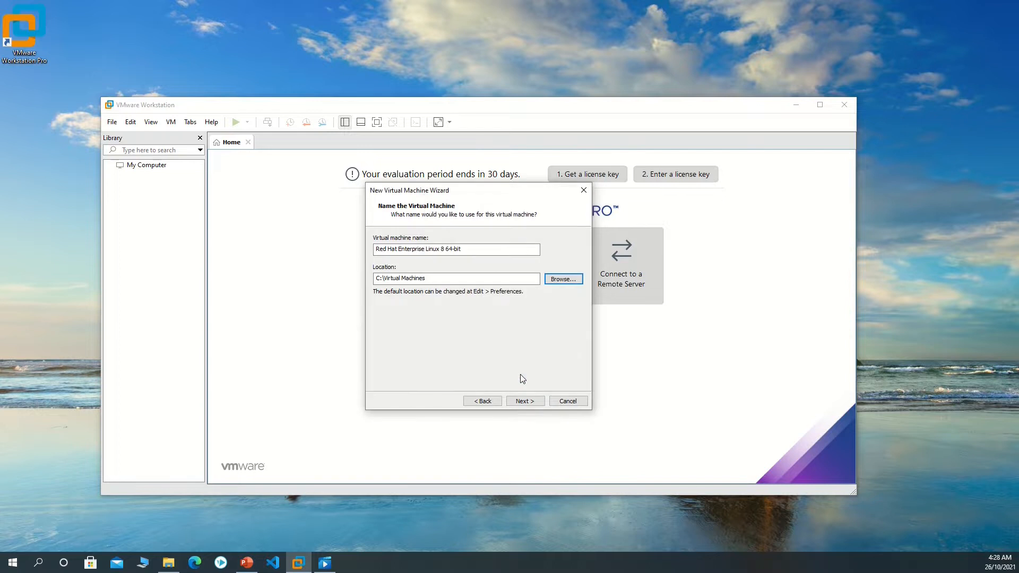
text(Linux Le)
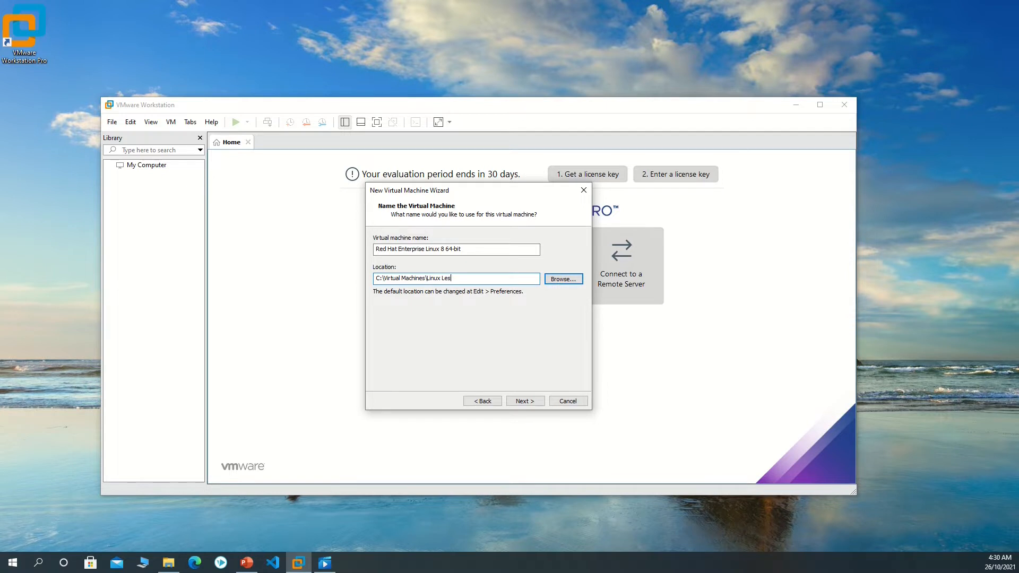
text(arning)
Step: Name the virtual machine RHEL8.4 and accept the name and location
key(shift+Tab)
text(RHEL)
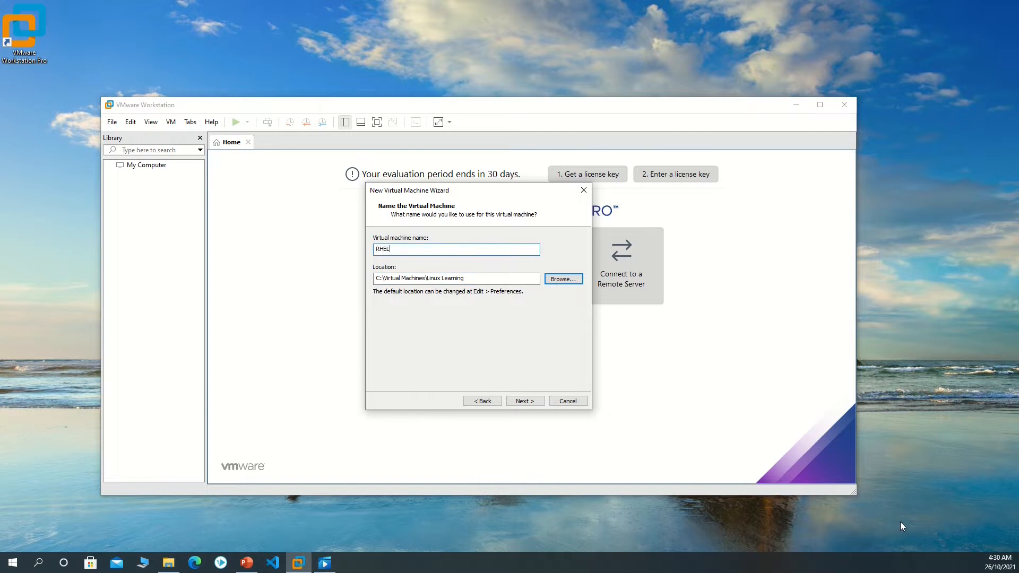
text(8.4)
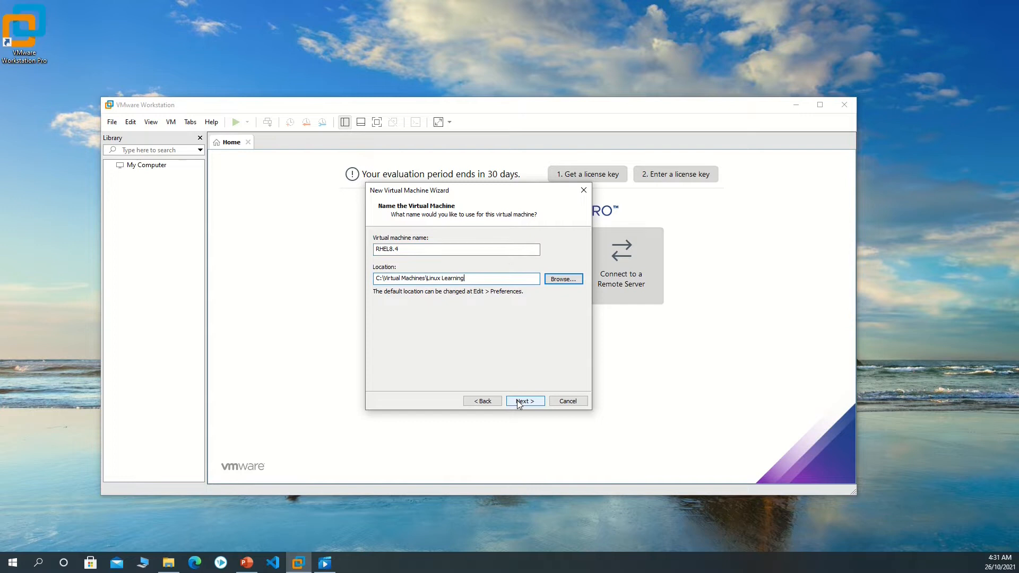
click(519, 401)
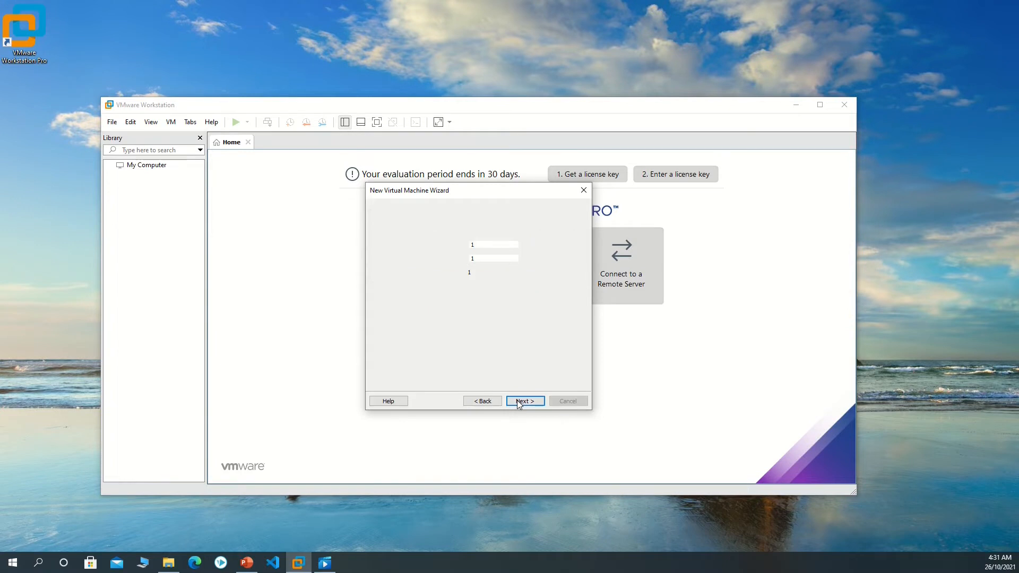
Step: Accept one processor with one core and 2048 MB of memory for the virtual machine
click(484, 246)
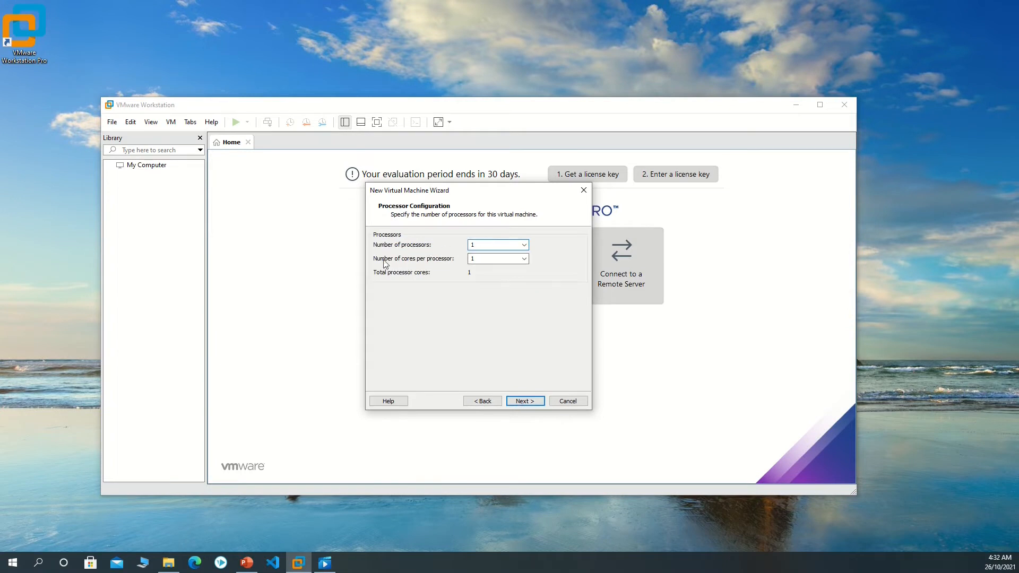
click(525, 402)
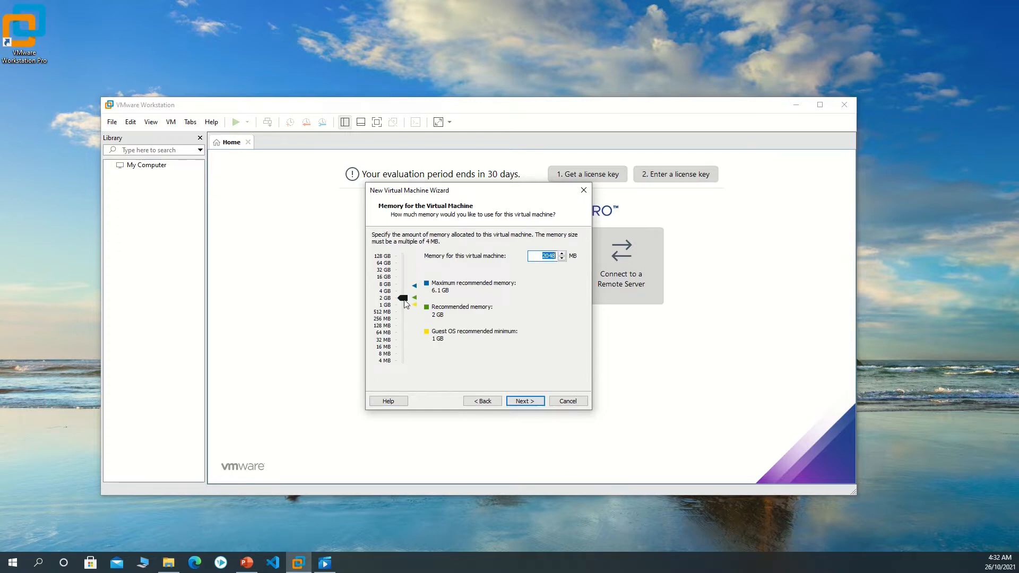
click(523, 401)
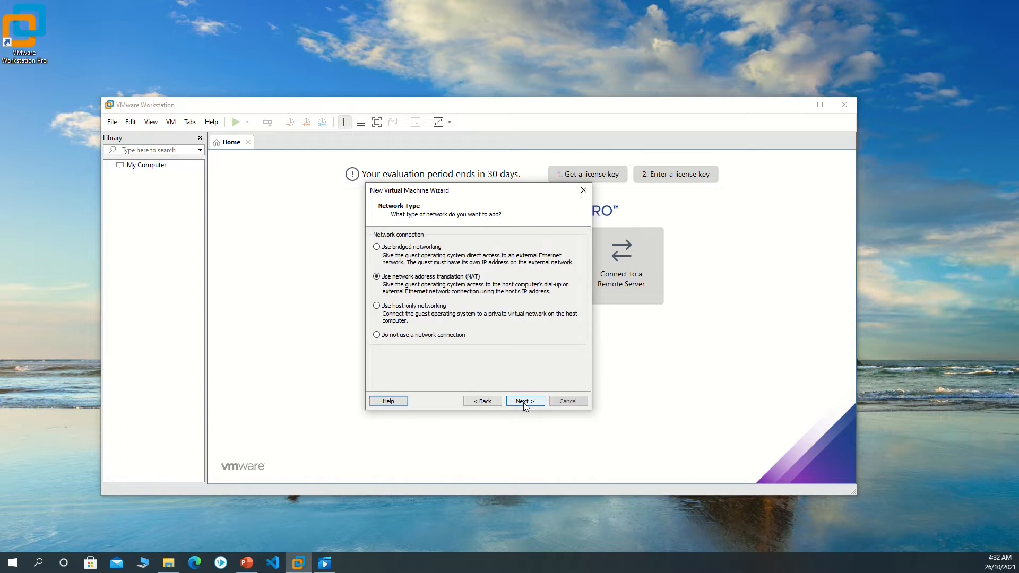
Step: Set the network connection to host-only networking and accept LSI Logic as the SCSI controller type
click(377, 306)
click(525, 402)
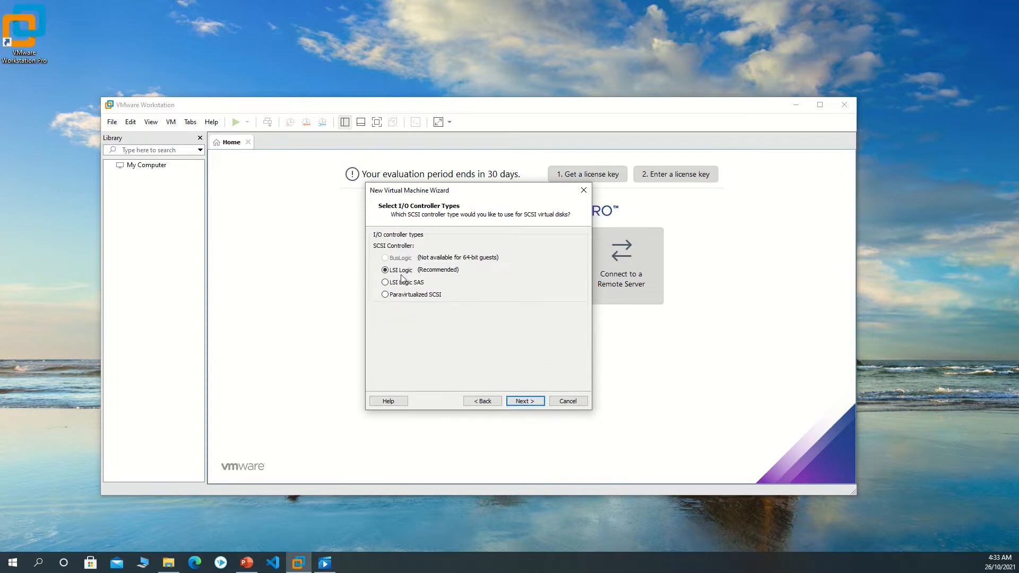
click(531, 403)
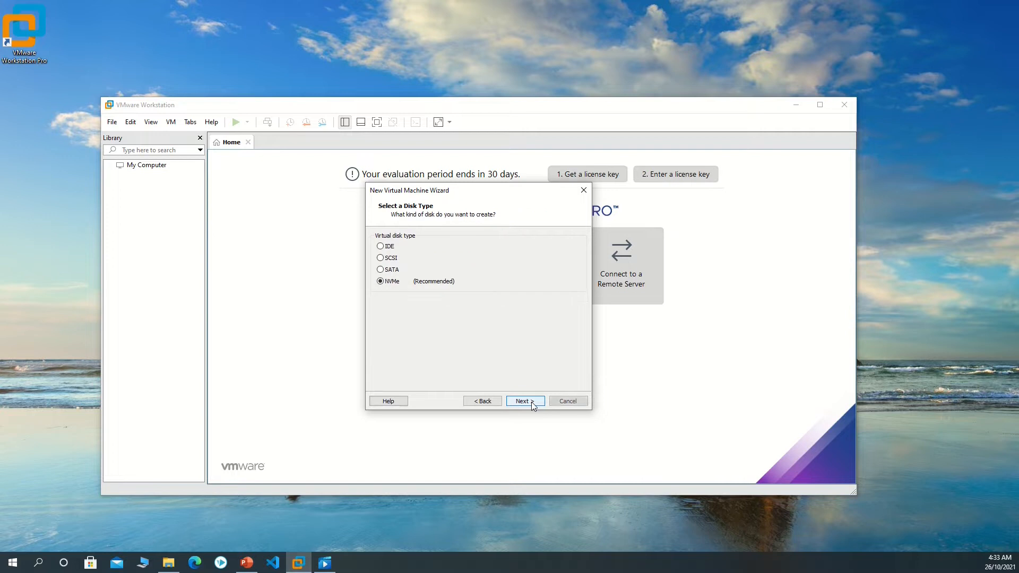
Step: Choose SATA as the virtual disk type and accept creating a new virtual disk
click(380, 270)
click(528, 403)
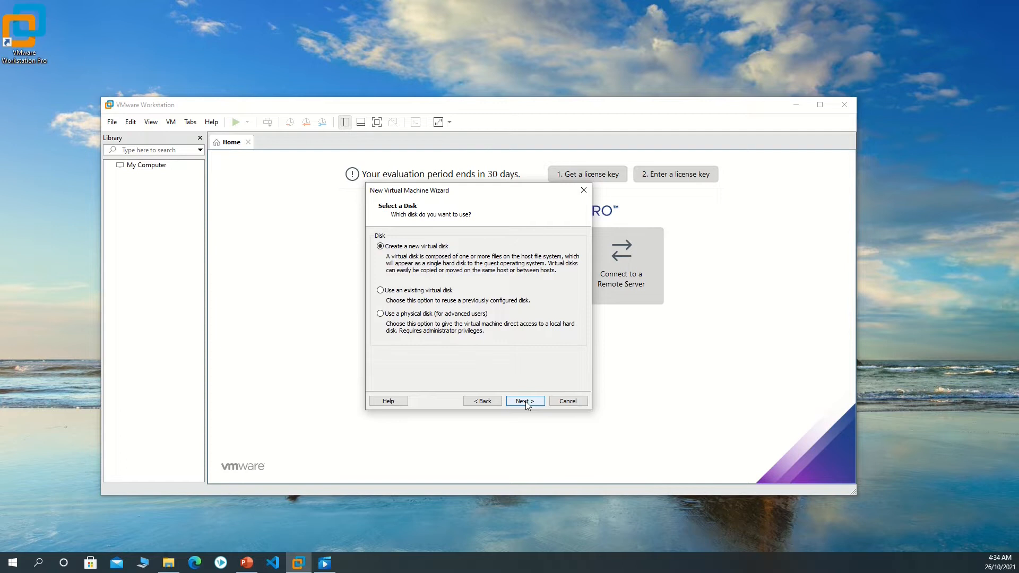
click(525, 402)
Step: Keep the disk at 20 GB split into multiple files and allocate all of its space now
click(451, 239)
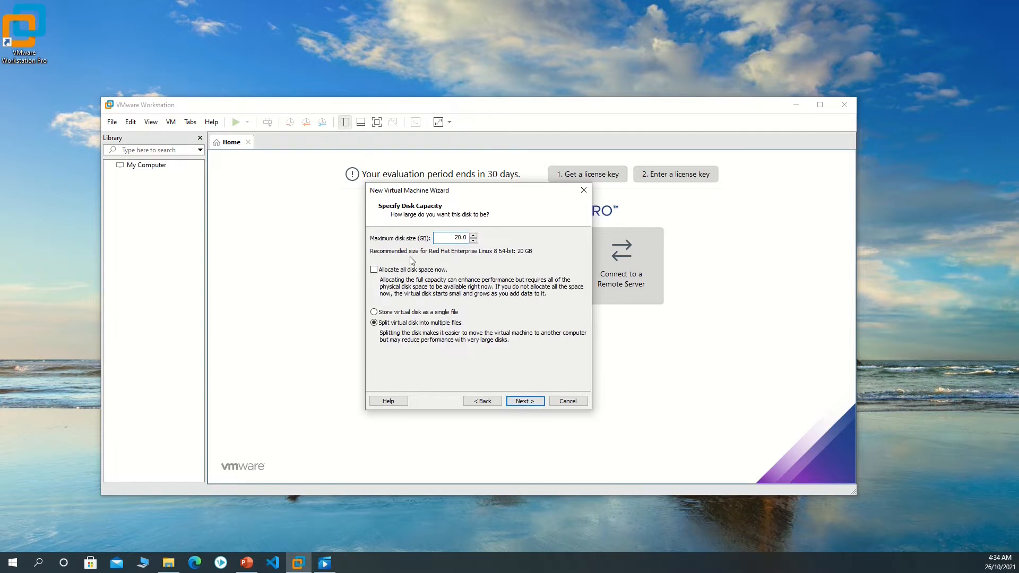
click(374, 271)
click(523, 401)
Step: Accept the disk file, finish creating the virtual machine, and close VMware Workstation
click(524, 402)
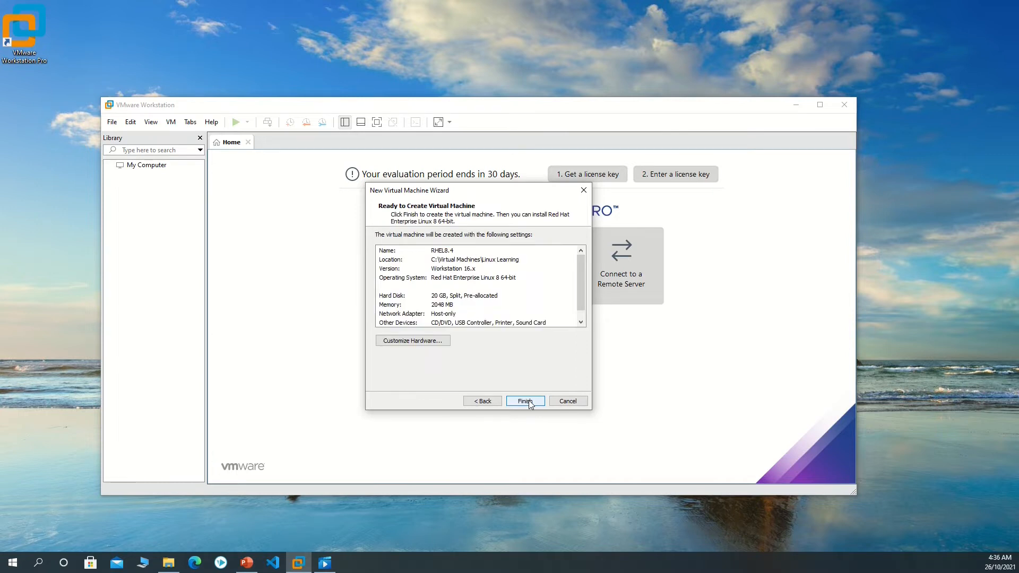
click(528, 401)
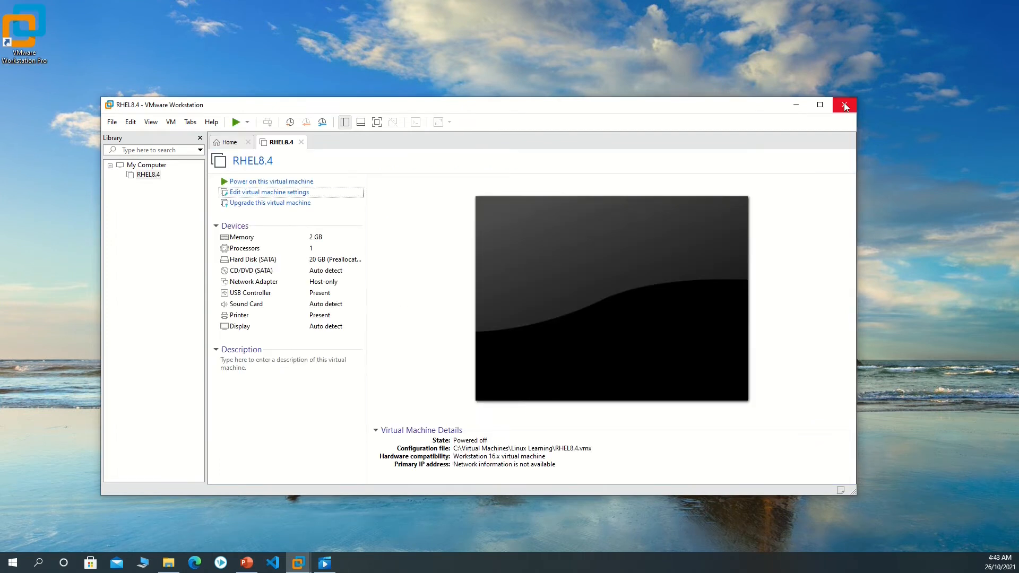
click(845, 105)
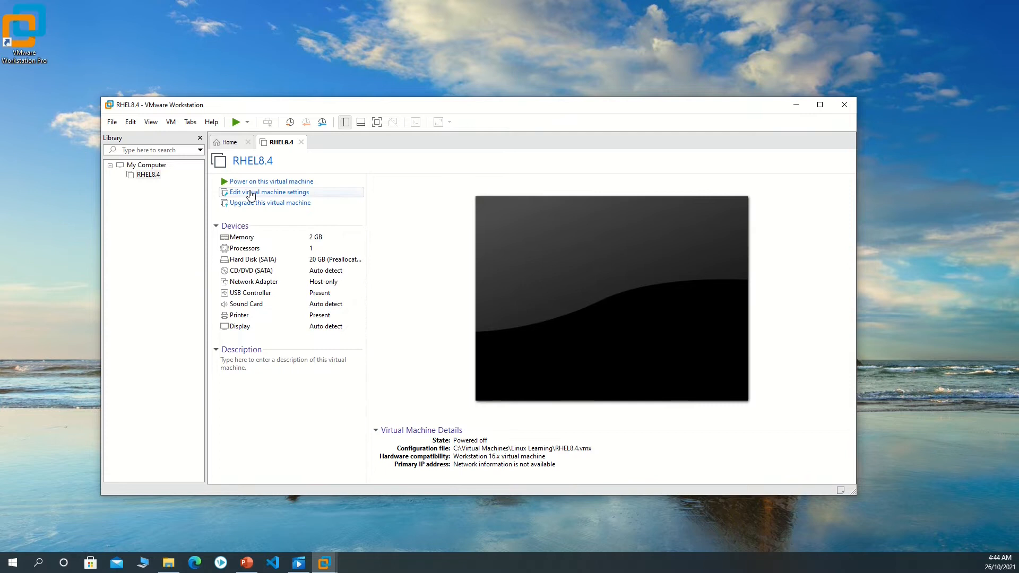
Step: In the RHEL8.4 machine's settings, point the CD/DVD drive to the ISO image rhel-8.4-x86_64-dvd.iso in the Downloads folder
click(251, 194)
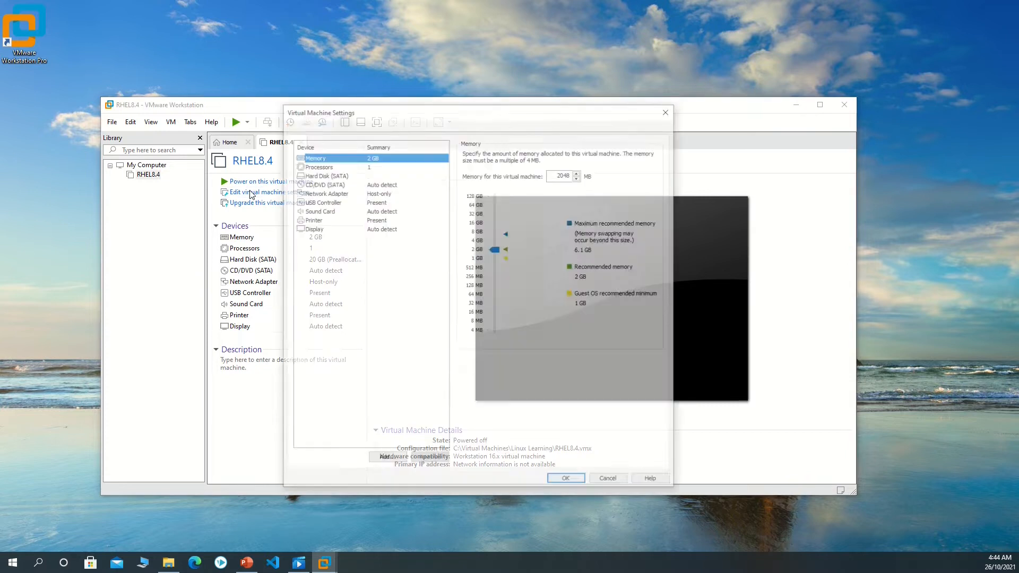
click(311, 184)
click(467, 216)
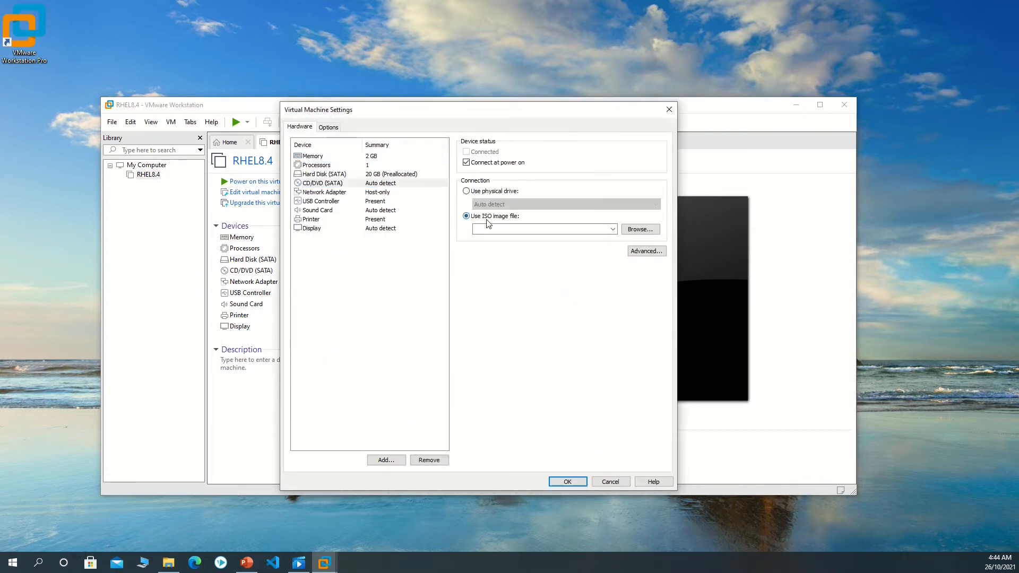
click(640, 230)
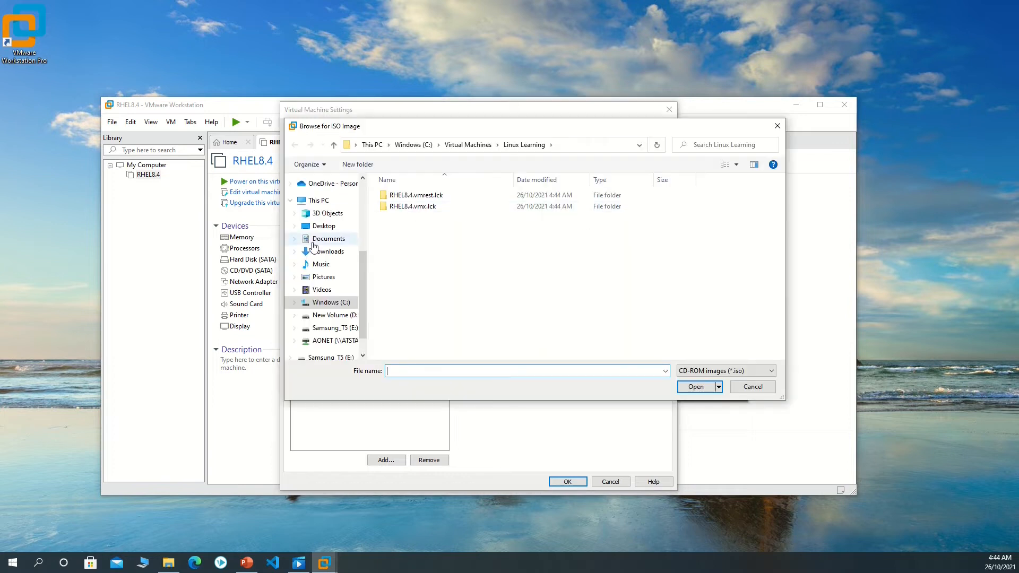
click(330, 252)
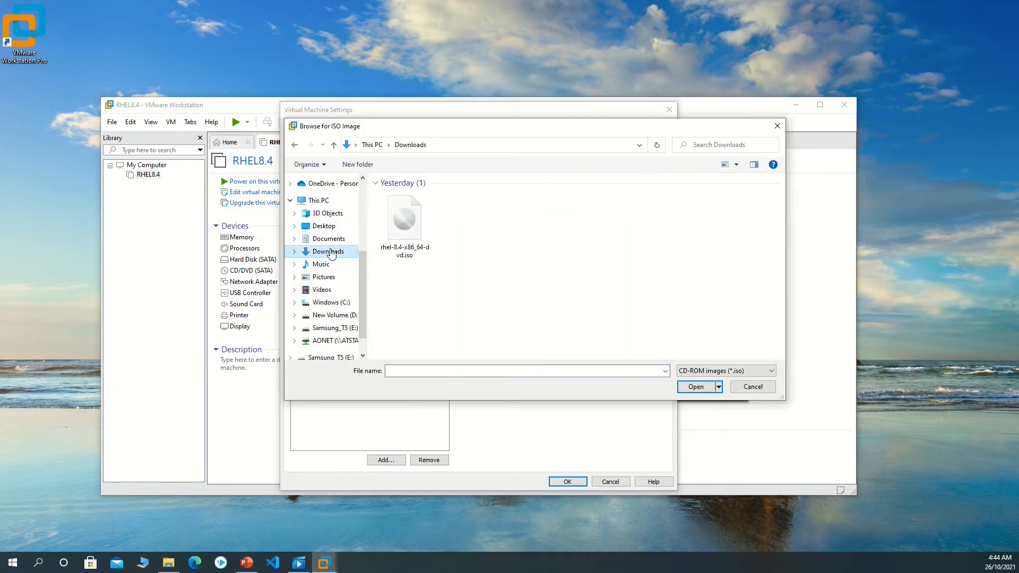
click(410, 218)
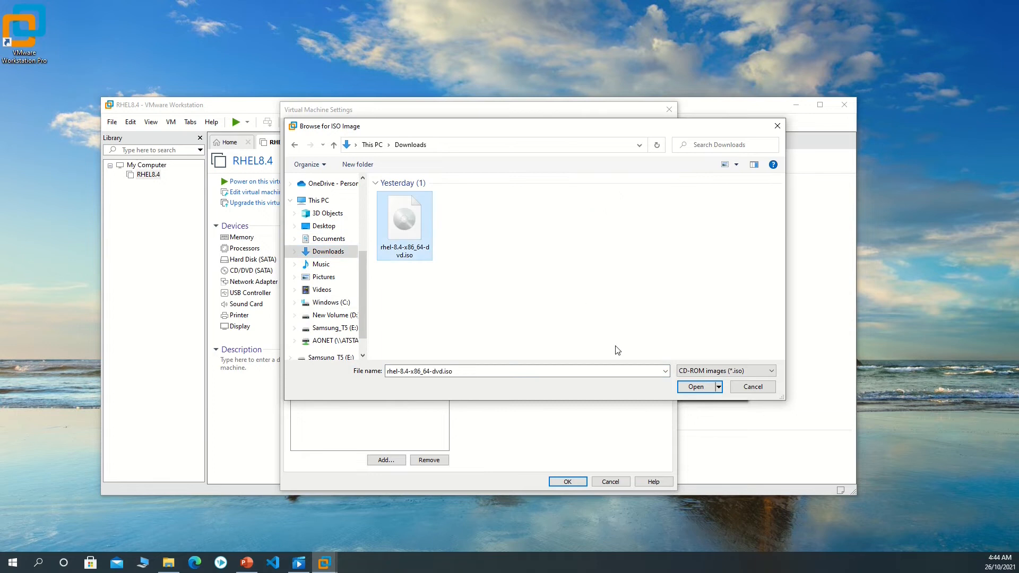
click(695, 387)
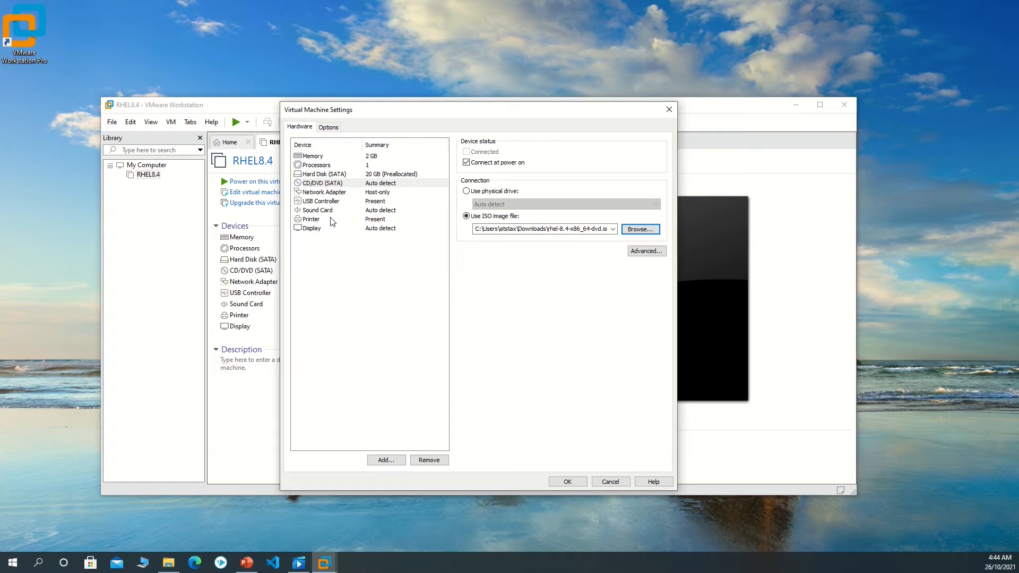
Step: Remove the printer, USB controller and sound card from the virtual machine's hardware and save the settings
click(311, 222)
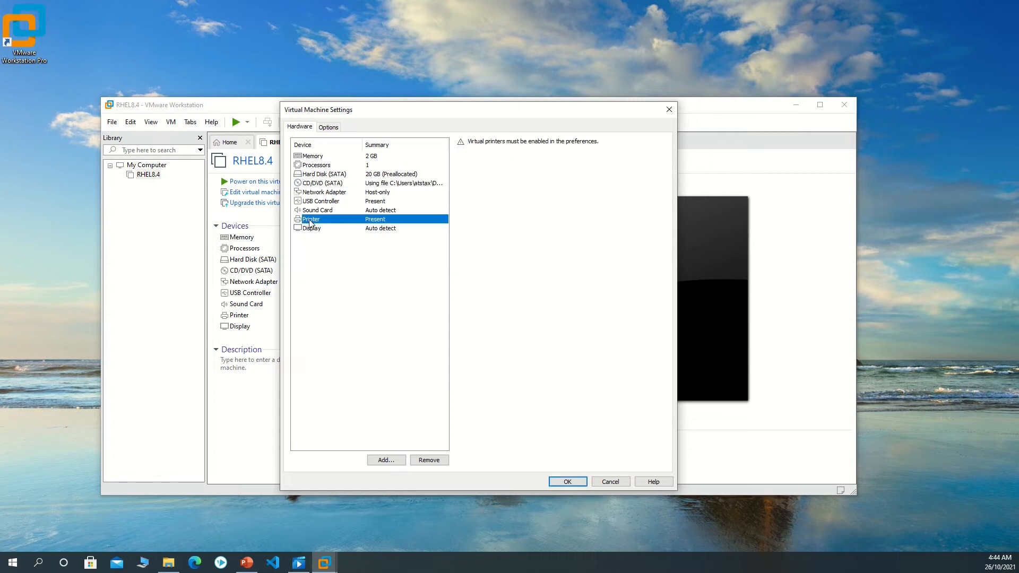
click(429, 460)
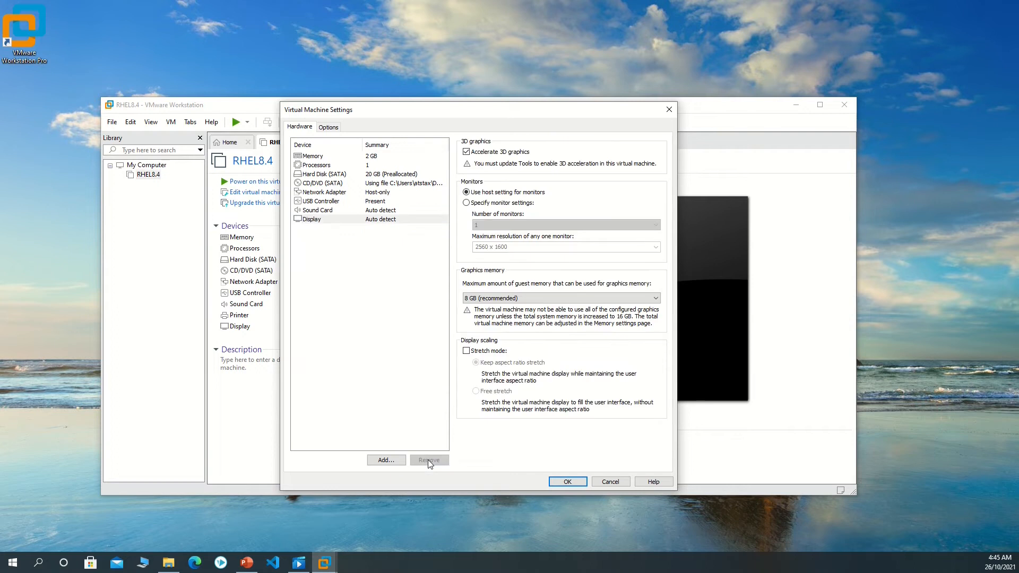
click(329, 202)
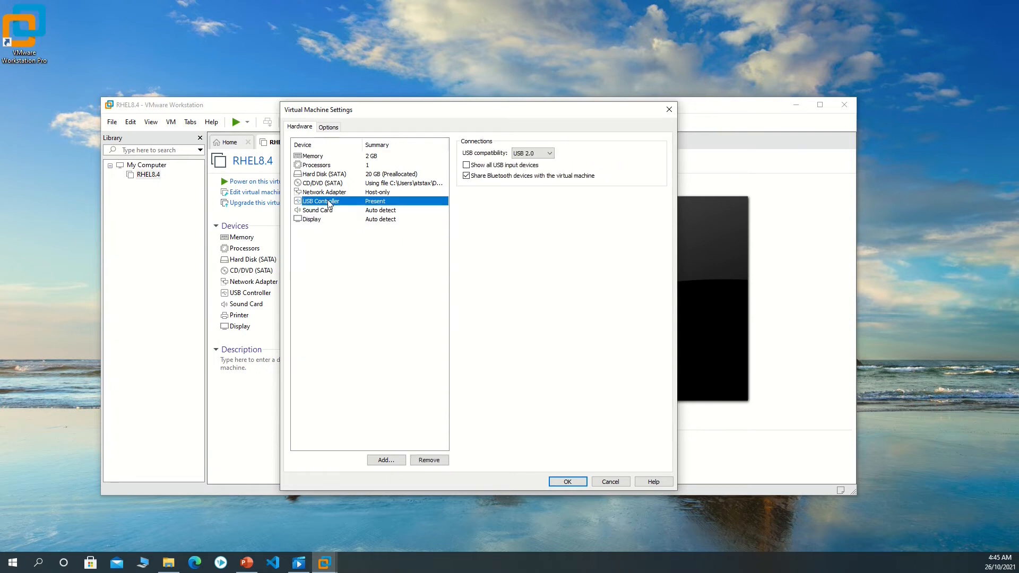
click(429, 460)
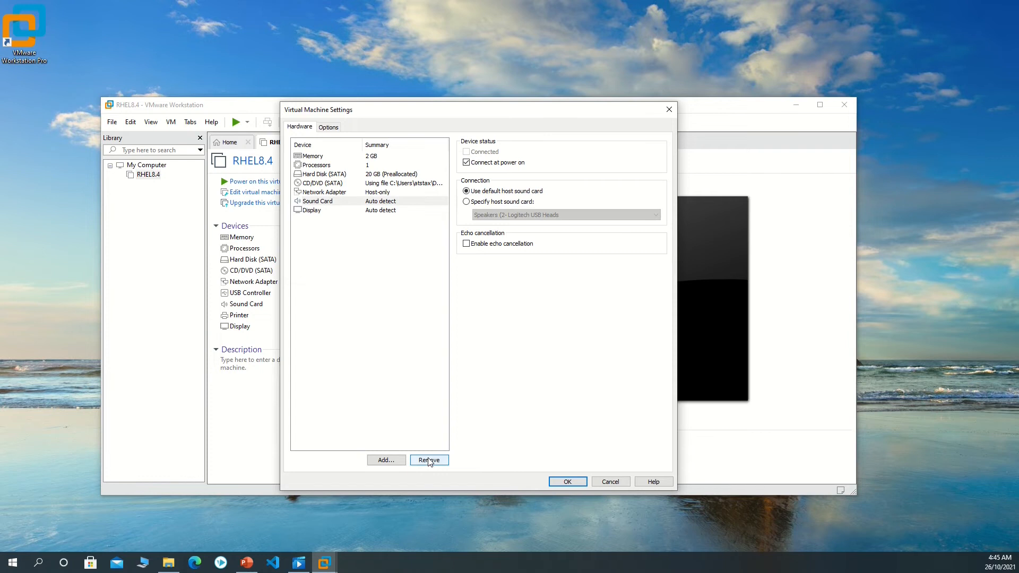
click(325, 204)
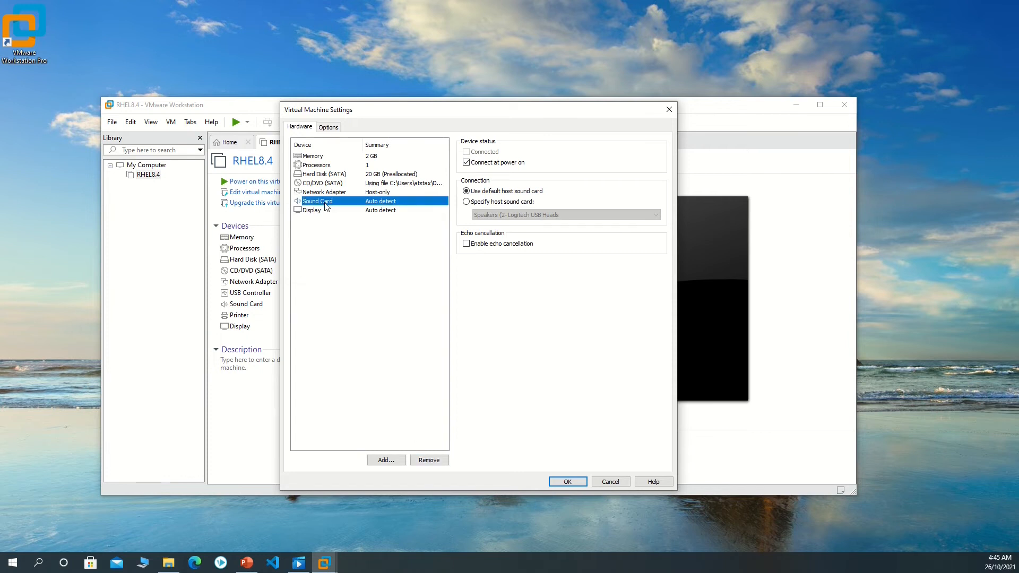
click(429, 460)
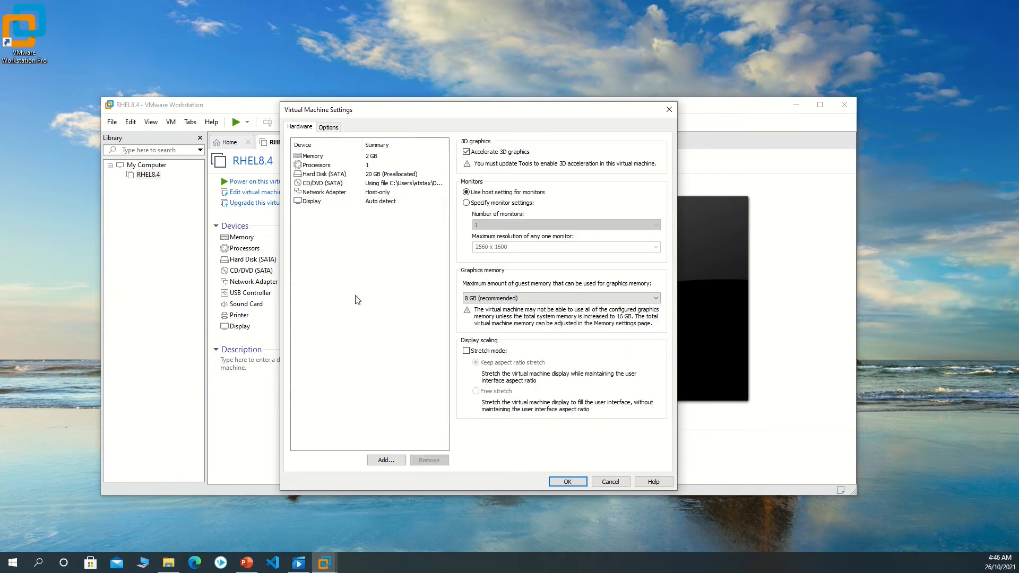
click(315, 185)
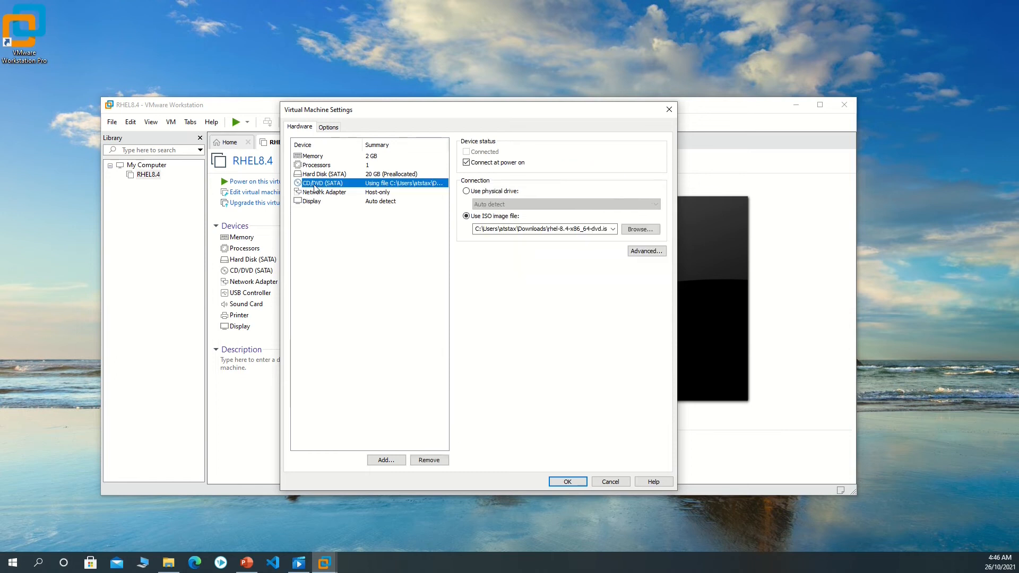
click(567, 481)
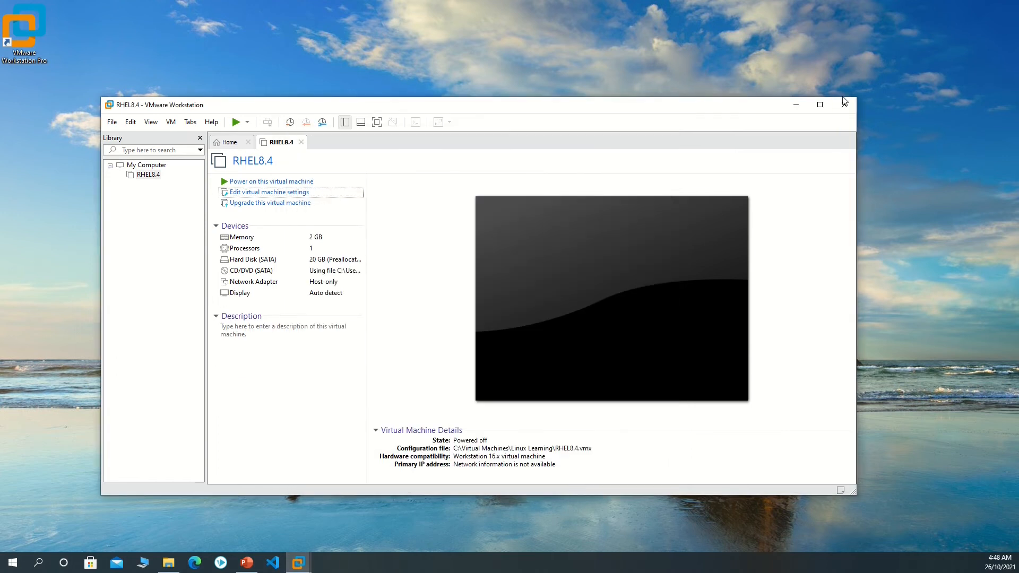
Step: Close and reopen VMware Workstation, and power on the RHEL8.4 virtual machine
click(845, 104)
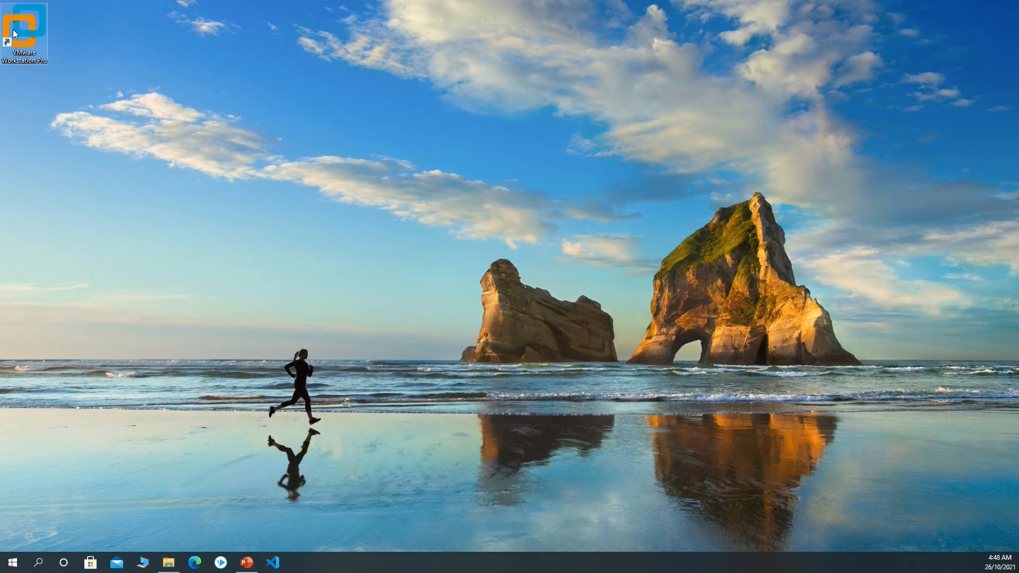
click(14, 33)
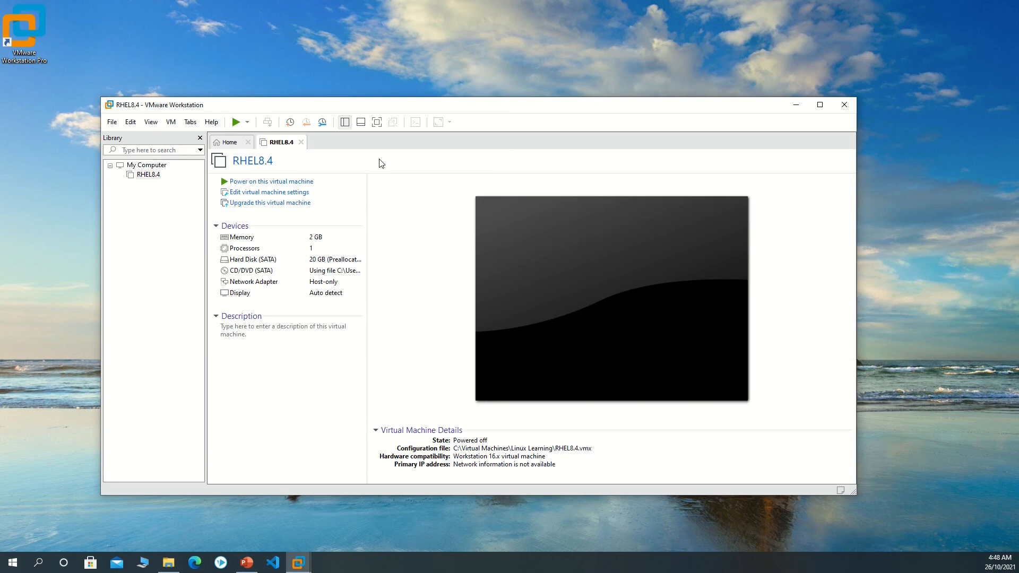
click(268, 185)
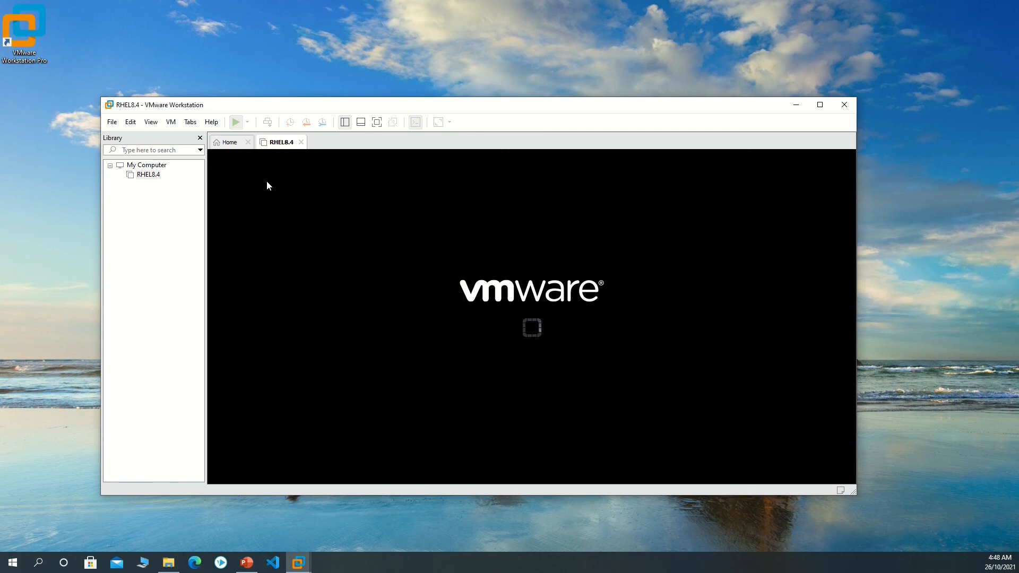